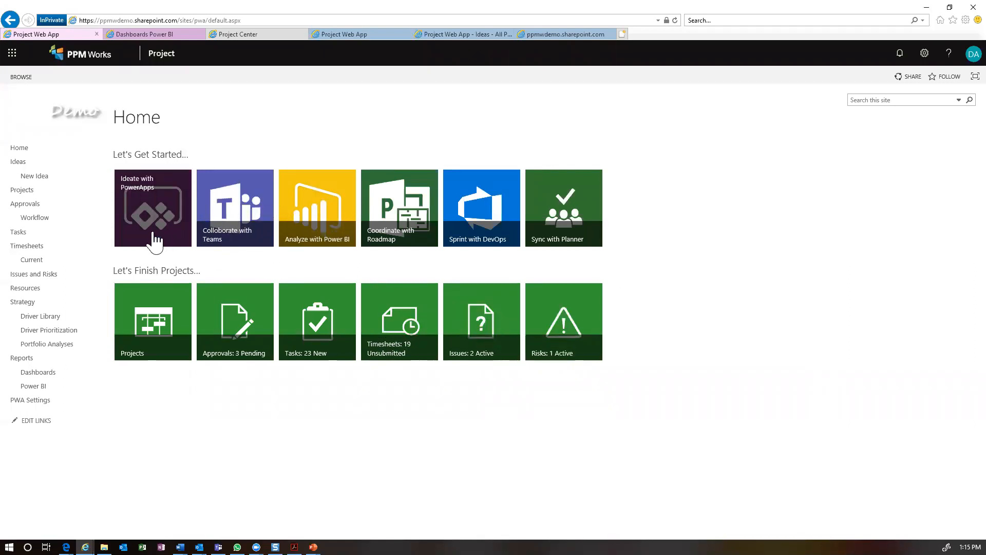
Step: Switch to the Ideas list's new idea form and enter New Development - Office 215 as the name
click(486, 32)
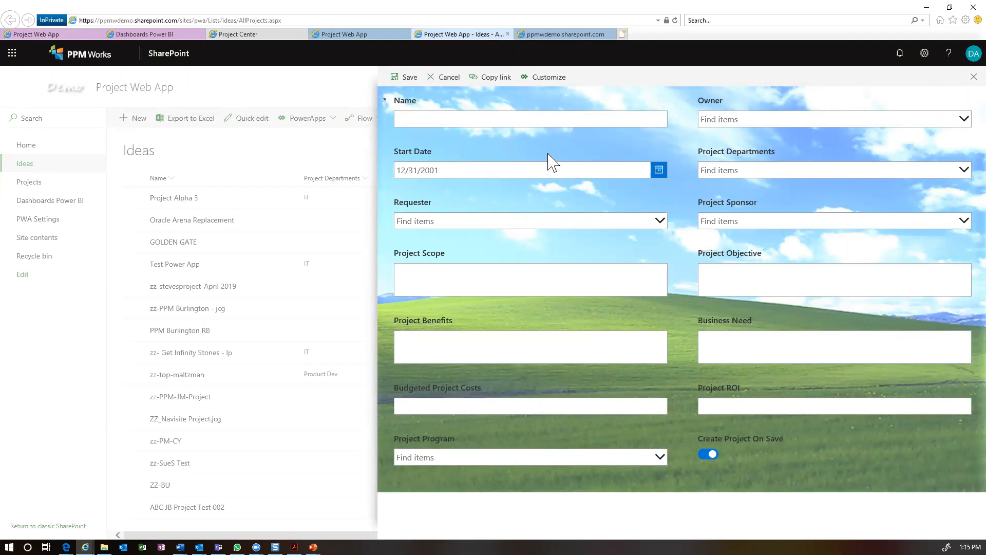
click(452, 110)
text(New Development - Office 215)
click(476, 174)
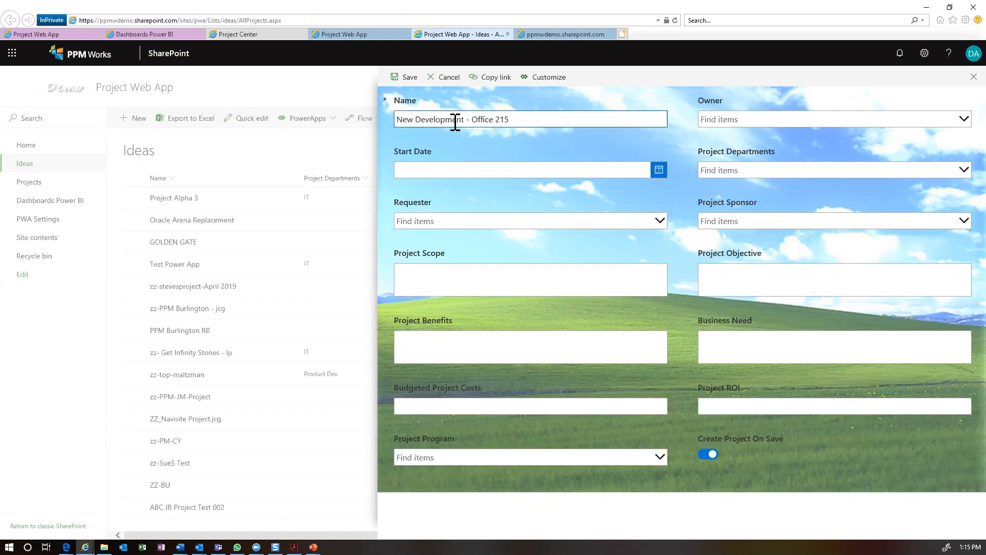
Step: Replace the new idea's name with Oracle Replacement
drag(543, 120, 392, 121)
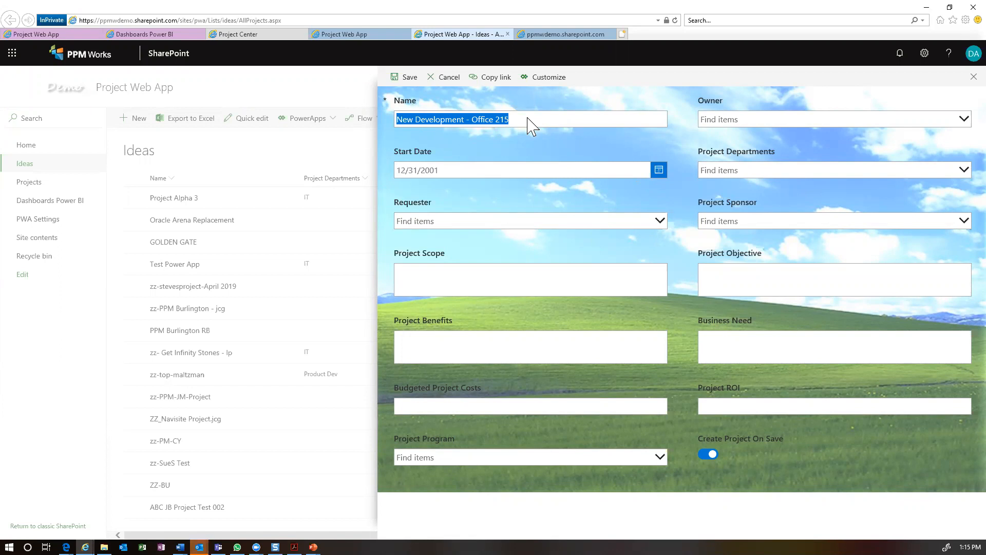
text(ORacle)
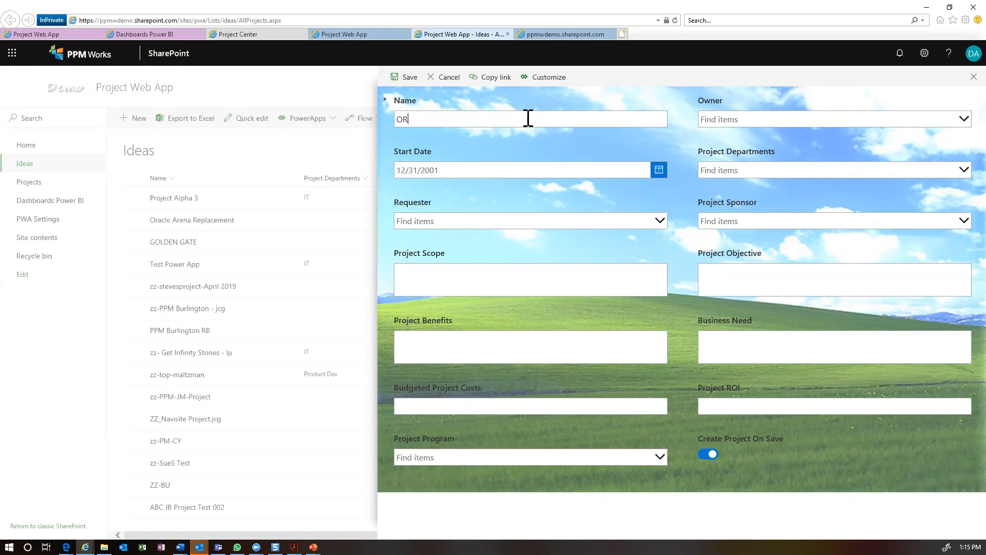
key(BackSpace)
key(BackSpace)
key(BackSpace)
key(BackSpace)
key(BackSpace)
key(BackSpace)
text(raclce)
key(BackSpace)
key(BackSpace)
key(BackSpace)
text(e Replacement)
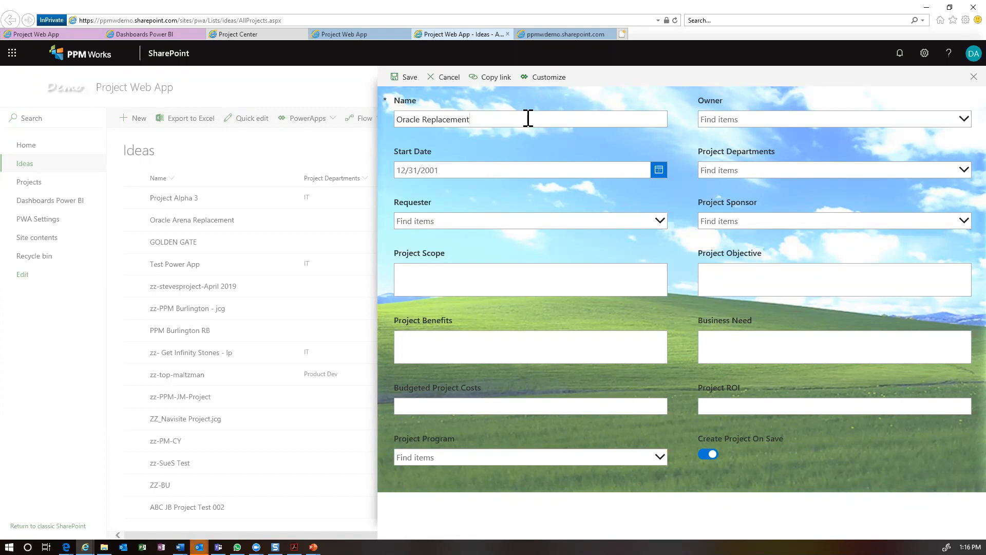
Step: Look up admin as the idea's owner and assign the Domain Admin account
click(827, 122)
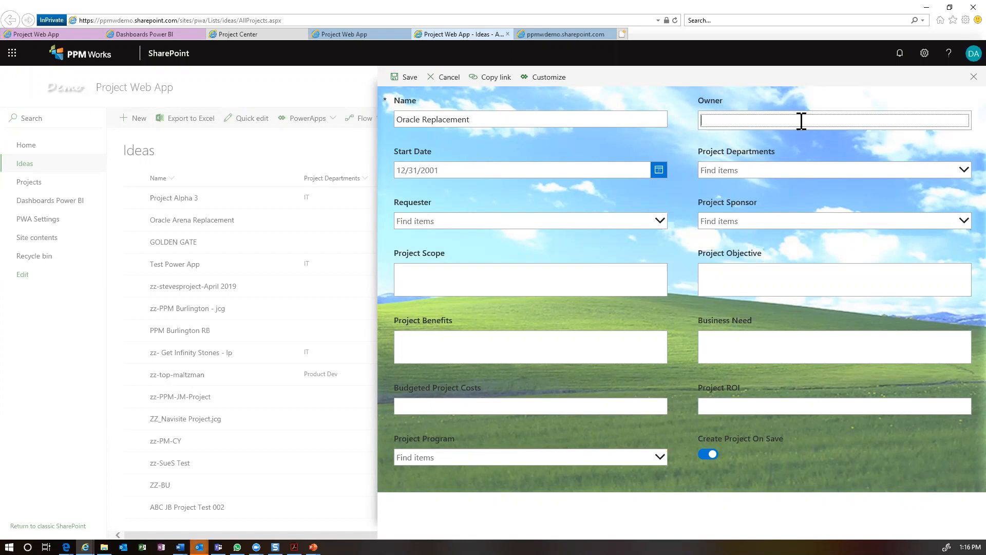
text(u)
key(BackSpace)
text(admin)
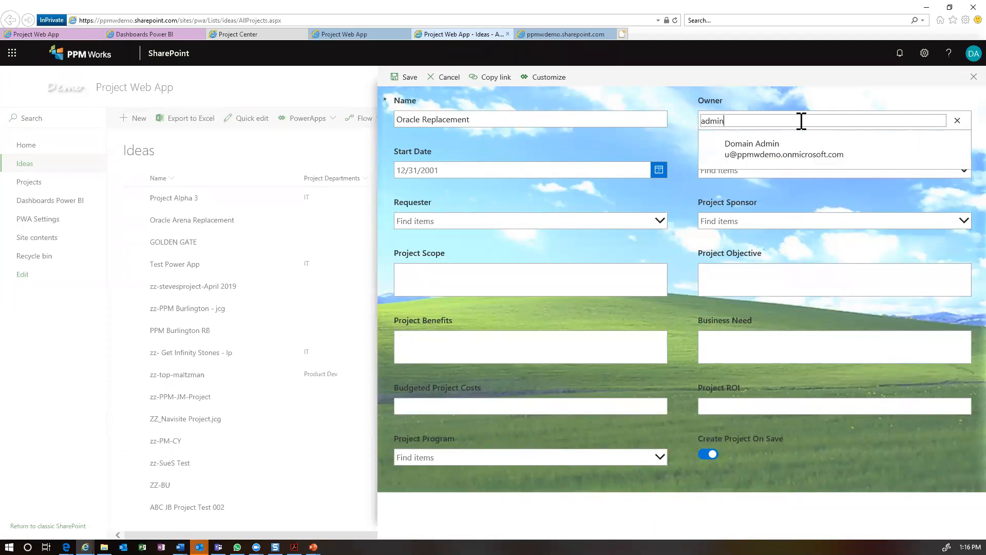
click(788, 146)
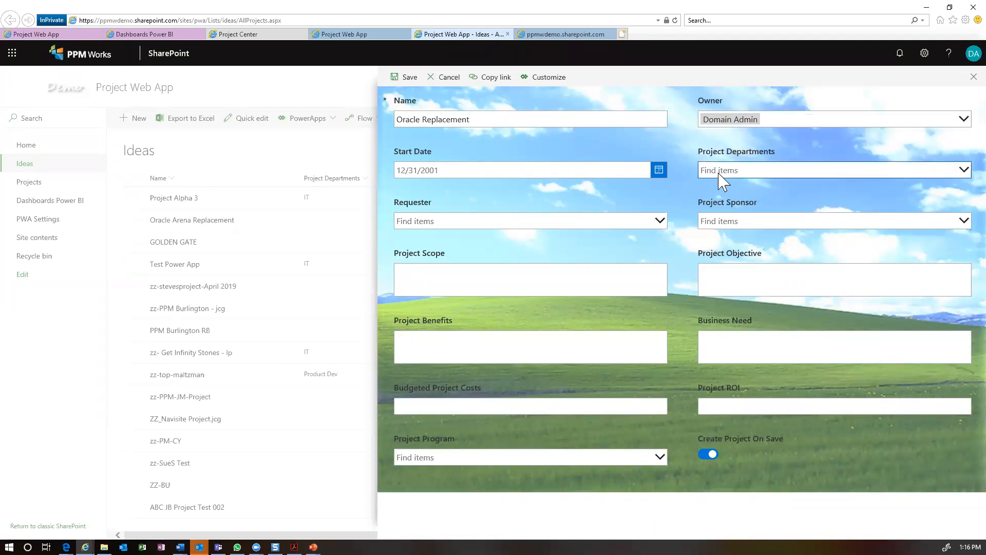
Step: Turn off Create Project On Save and choose a requester for the Oracle Replacement idea
click(720, 172)
click(652, 222)
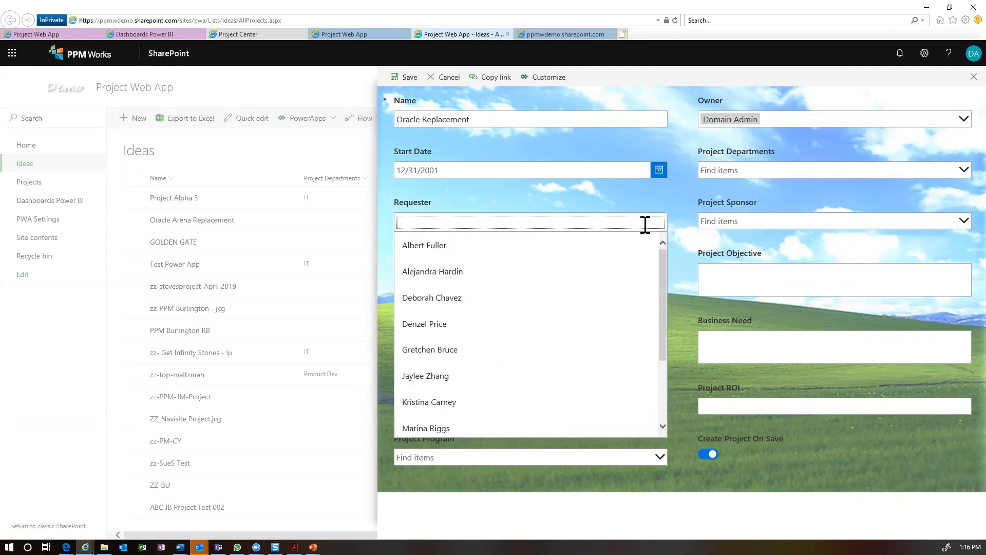
click(681, 213)
click(518, 286)
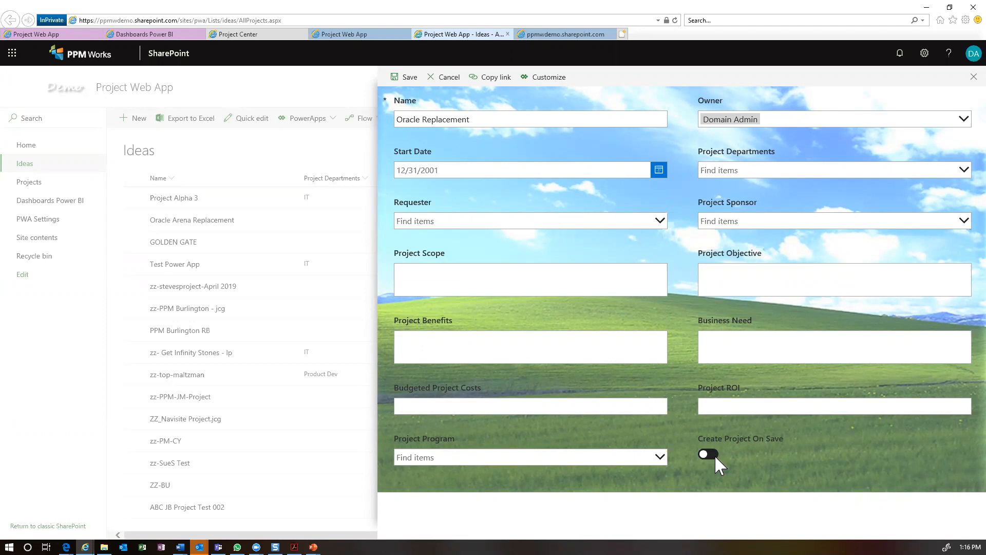
click(559, 222)
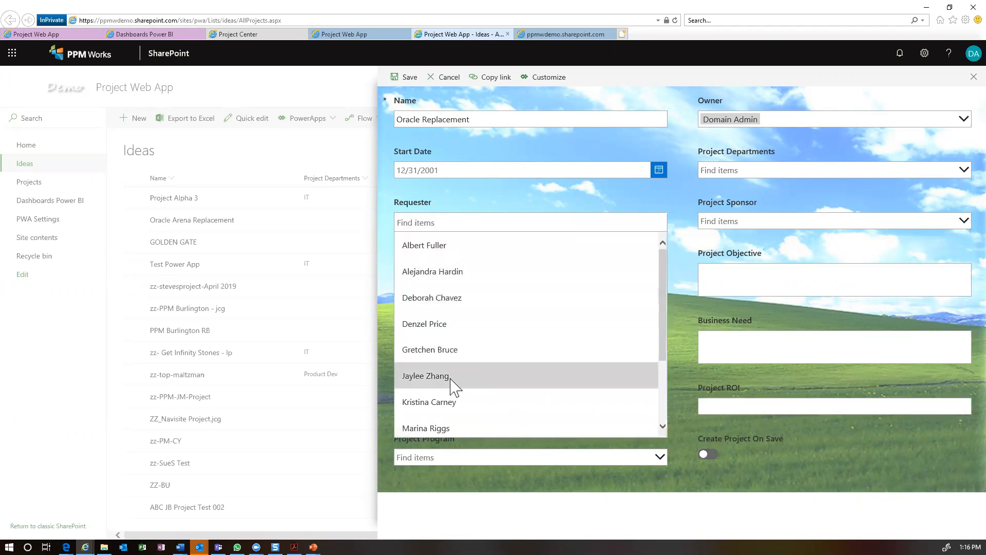
click(451, 386)
Step: Enter Details as the project scope, with budgeted project costs of 600000 and a project ROI of 1500000
click(442, 285)
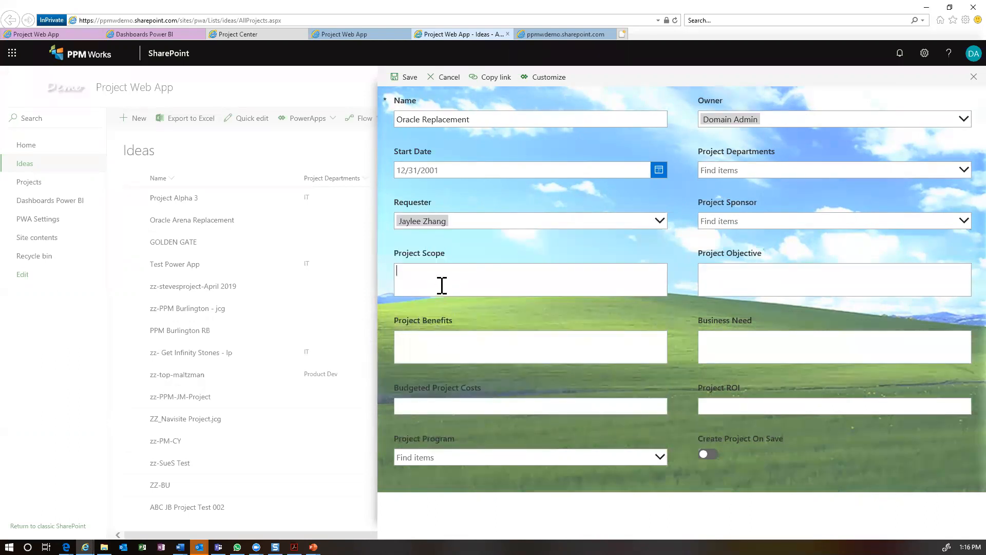
text(Details)
click(631, 412)
text(6000000)
click(793, 406)
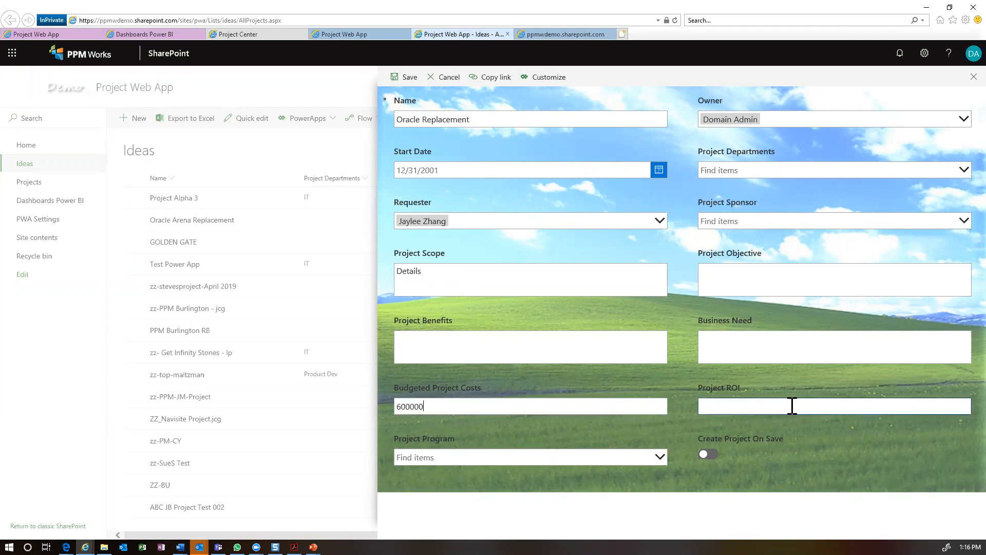
click(718, 409)
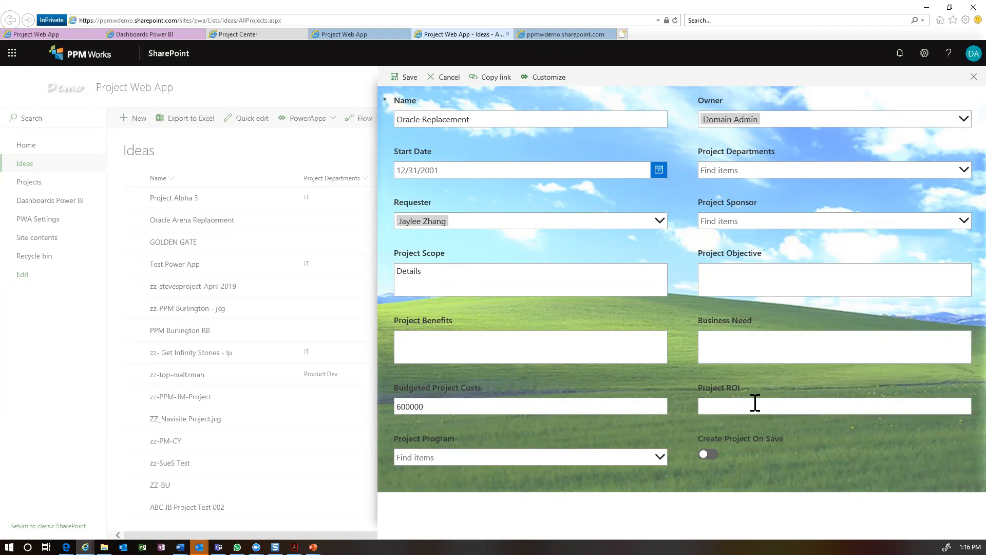
text(1500000)
Step: Assign the idea to Program C300 and save it to the Ideas list
click(633, 461)
click(431, 427)
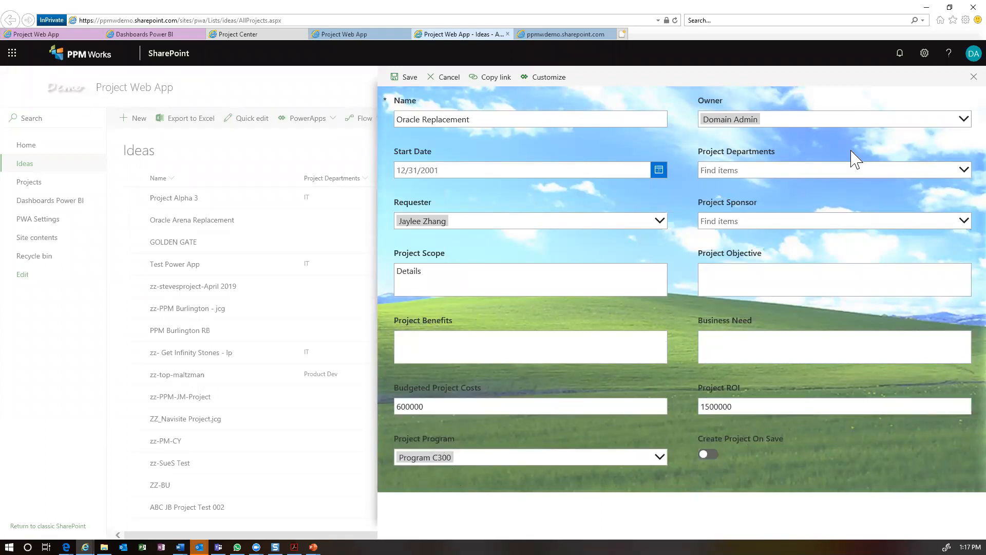
click(408, 80)
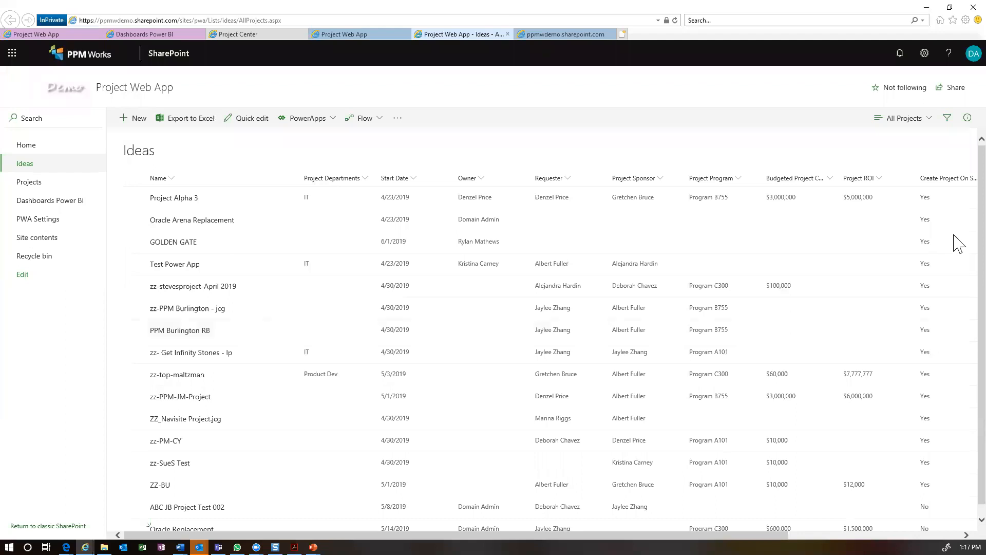
Step: Return the Ideas list to classic SharePoint and open it in Quick Edit
scroll(956, 273, down, 1)
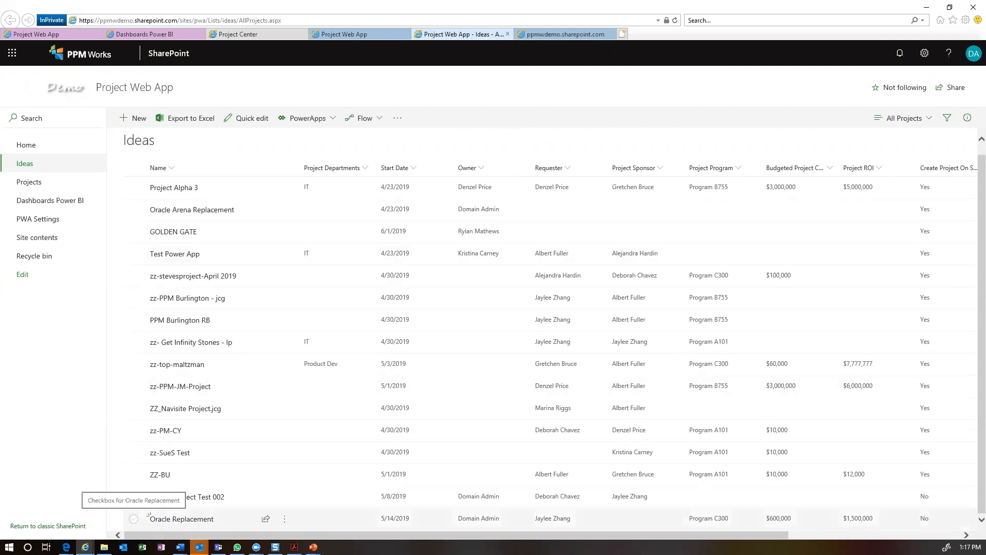
click(134, 519)
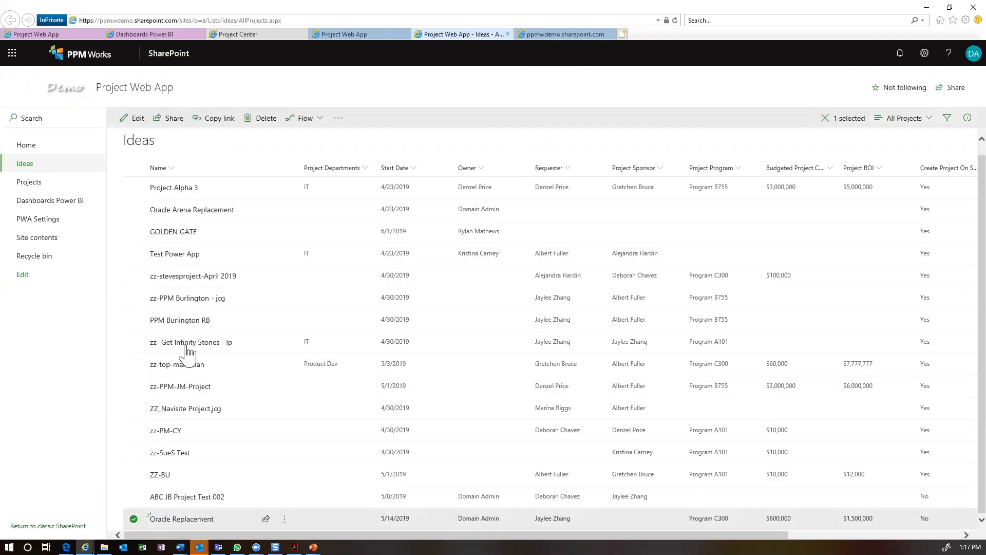
click(48, 526)
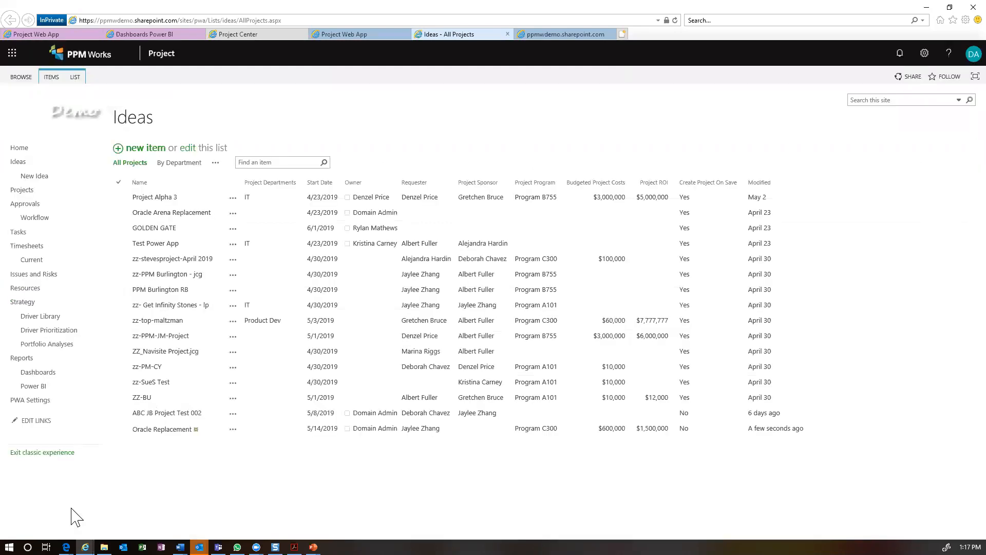
click(52, 78)
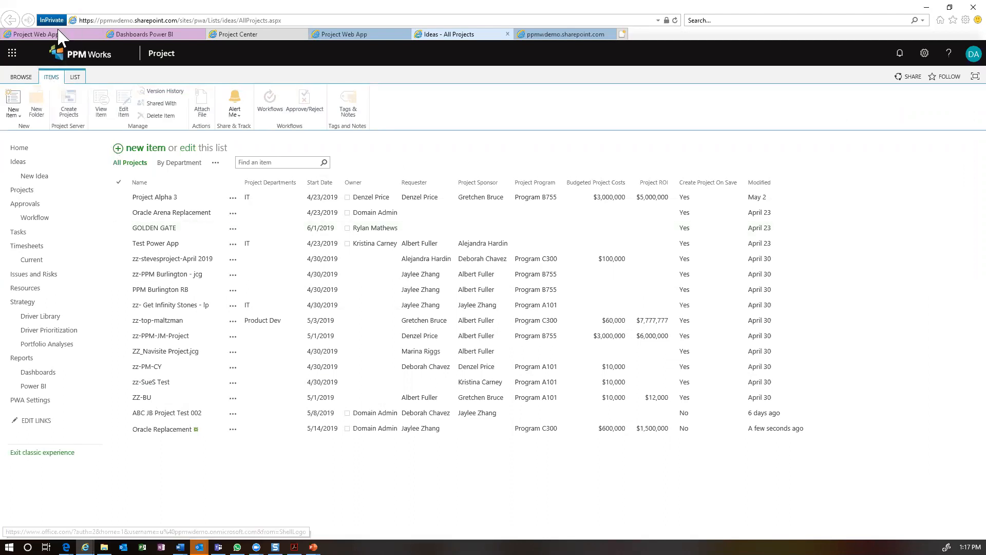
click(75, 77)
click(40, 100)
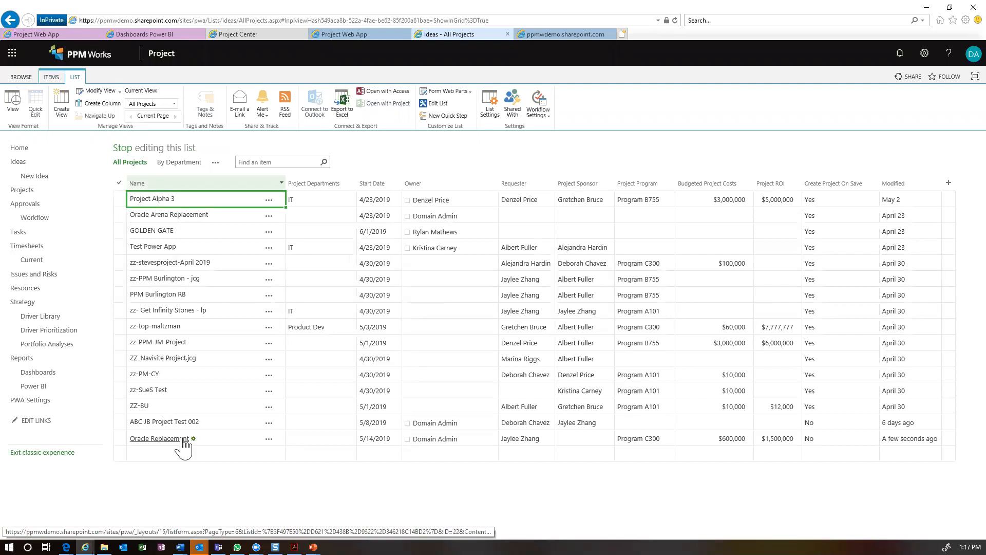
Step: Duplicate the Oracle Replacement row into the empty row at the end of the list
click(120, 441)
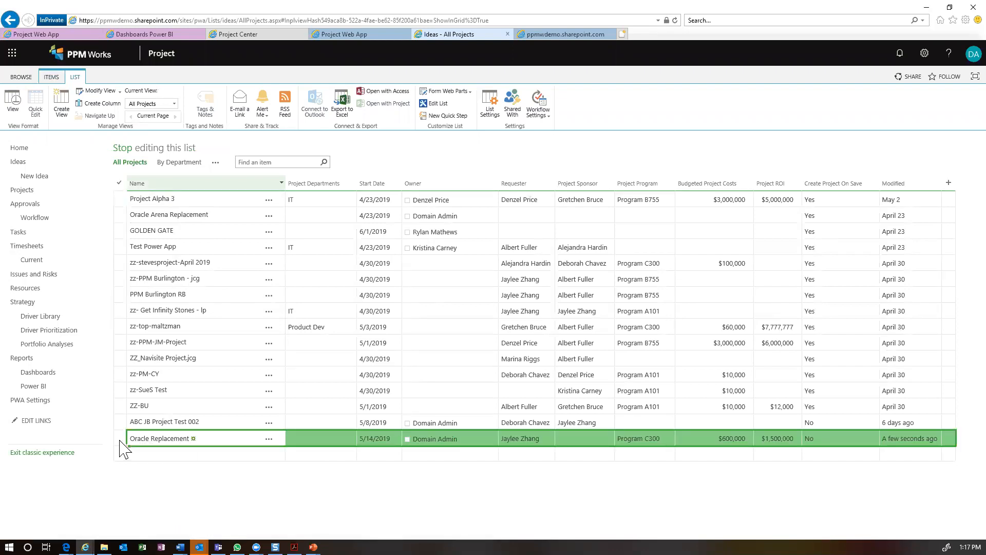
key(ctrl+c)
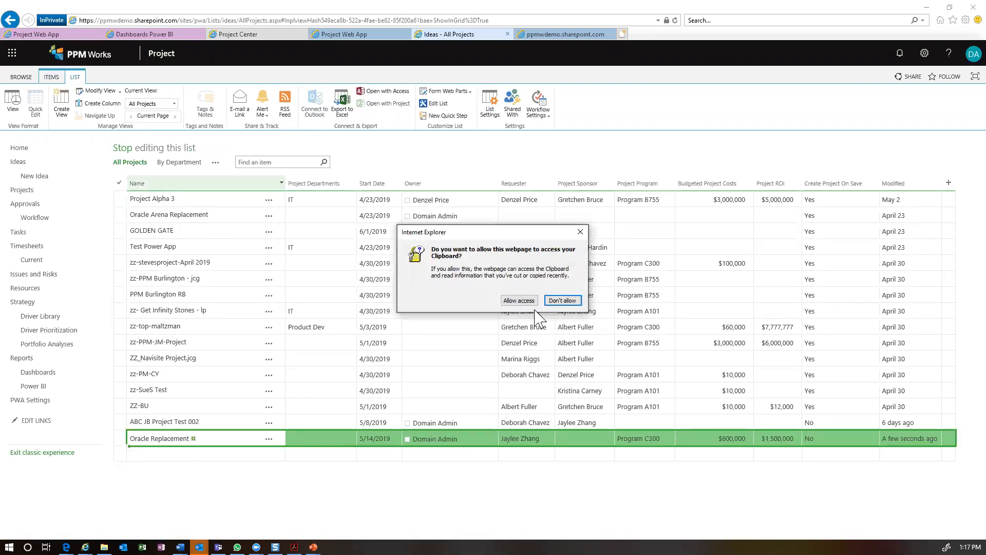
click(581, 232)
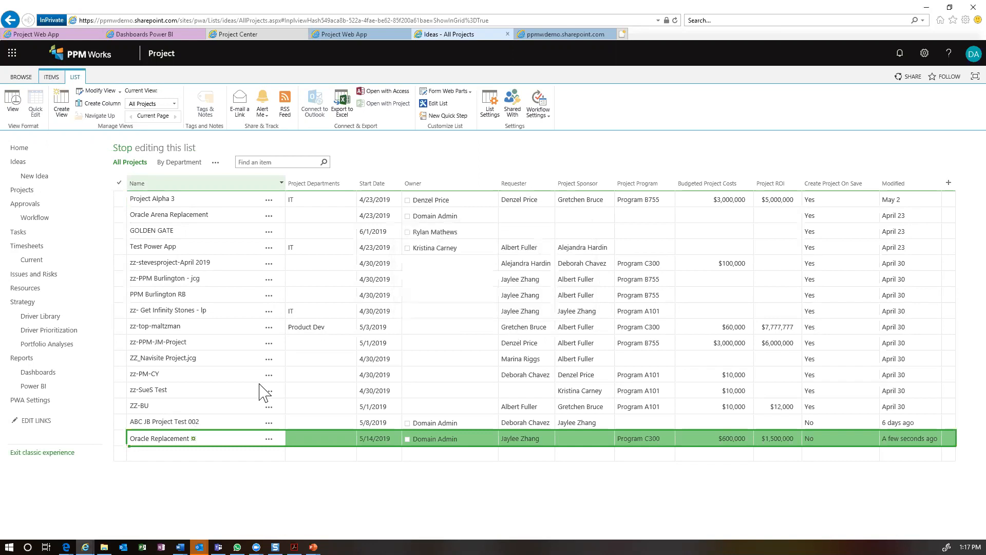
click(129, 453)
key(ctrl+v)
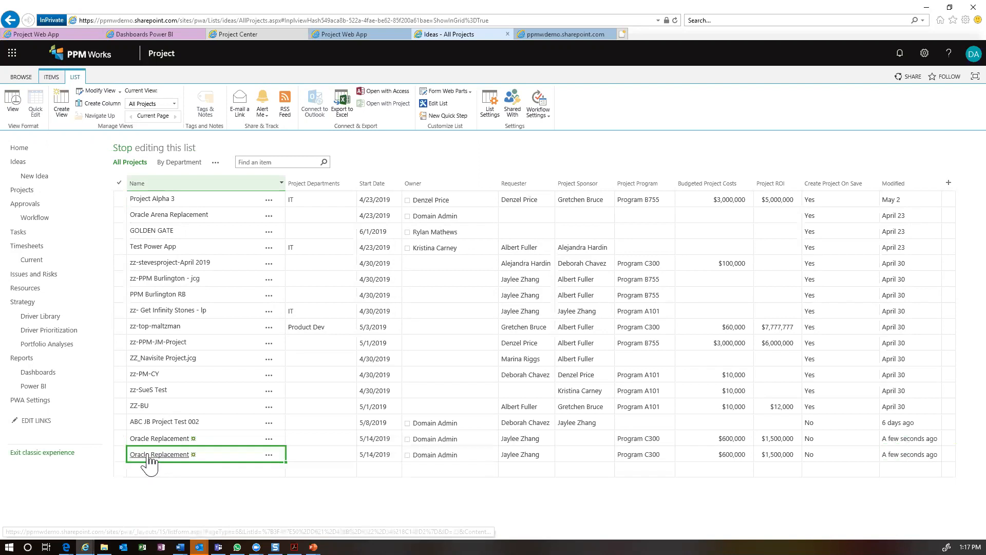
Step: Rename the duplicated idea as Microsoft Teams Rollout
click(214, 453)
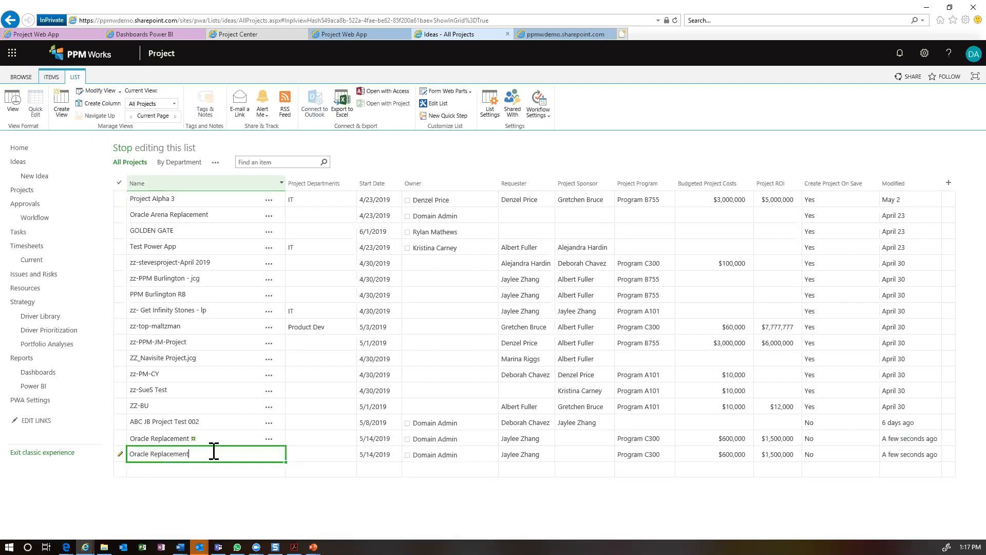
drag(198, 453, 103, 465)
text(Microsoft Teams Rollout)
Step: Choose a different requester for the Microsoft Teams Rollout idea
click(541, 468)
click(544, 457)
click(547, 457)
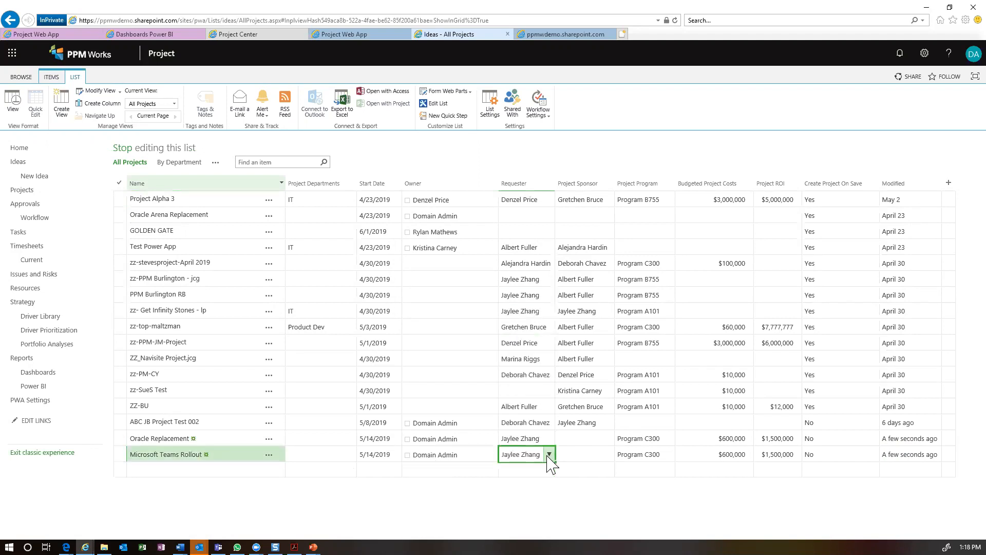
click(549, 455)
click(524, 429)
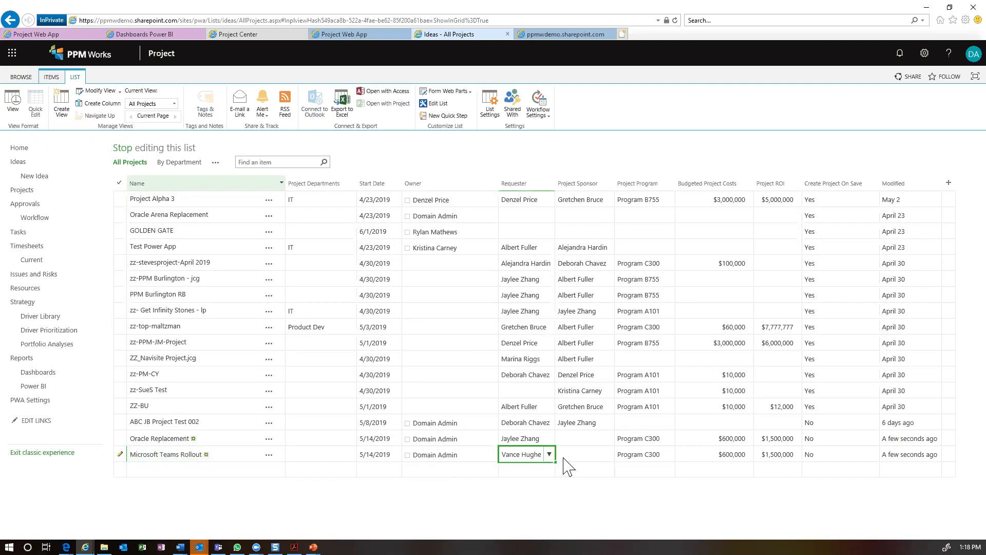
Step: Fill the project sponsor from ABC JB Project Test 002 down to the two rows below it, and leave Quick Edit
click(567, 459)
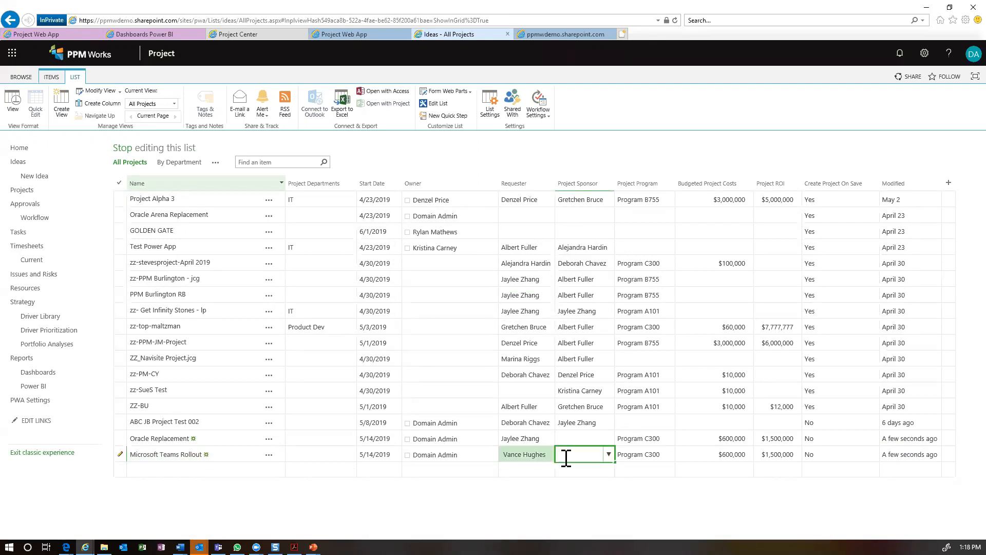
click(585, 424)
drag(617, 429, 615, 462)
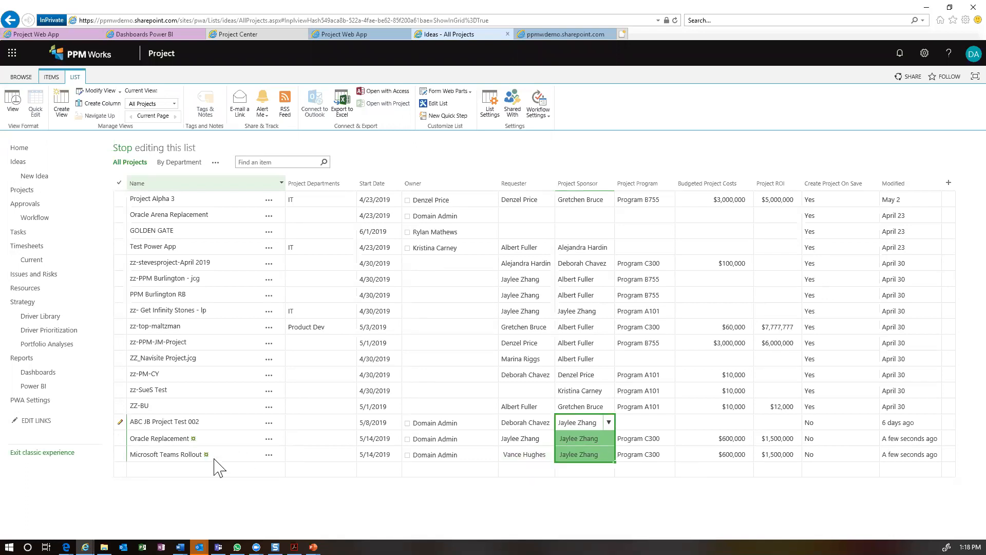
click(122, 455)
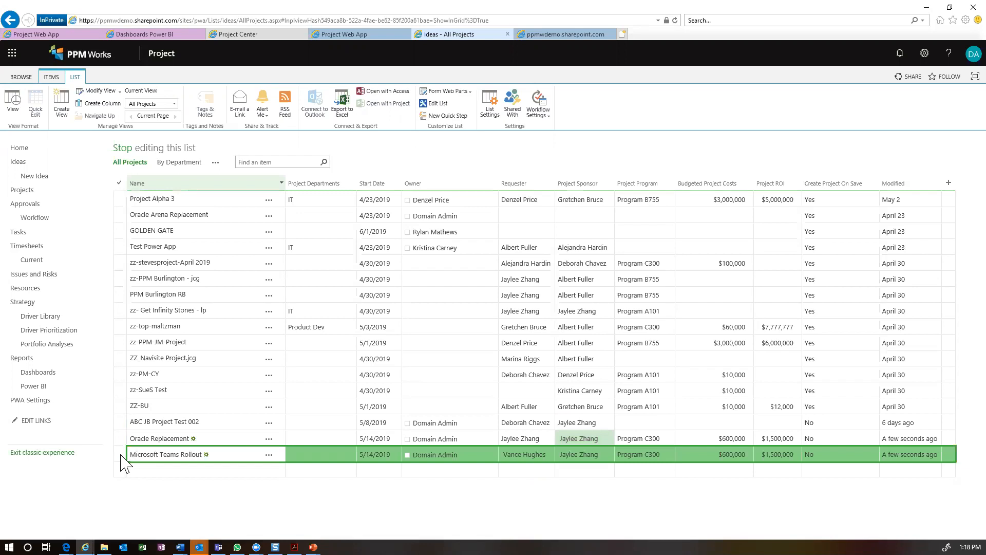
click(13, 100)
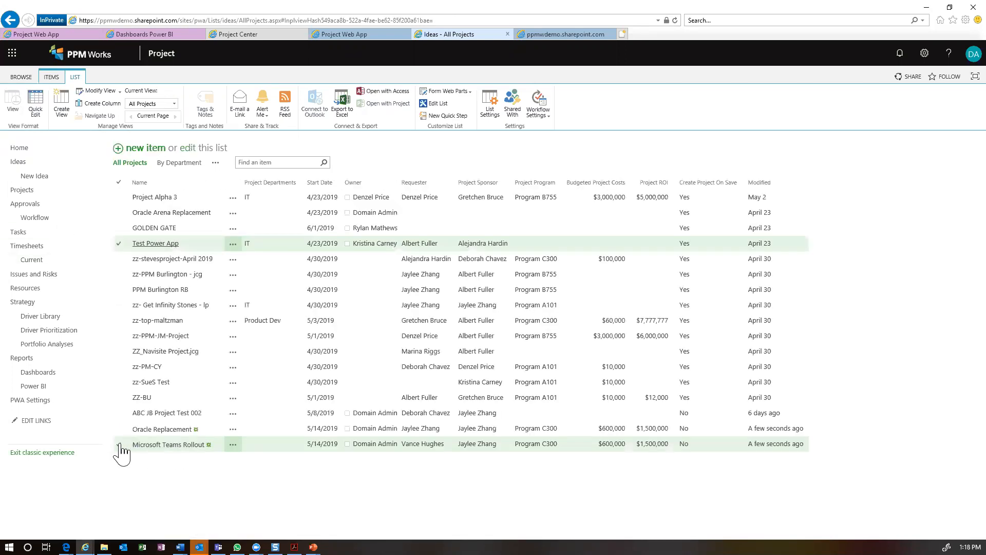
Step: Select the Oracle Replacement and Microsoft Teams Rollout ideas and open the Create Projects dialog for them
click(122, 429)
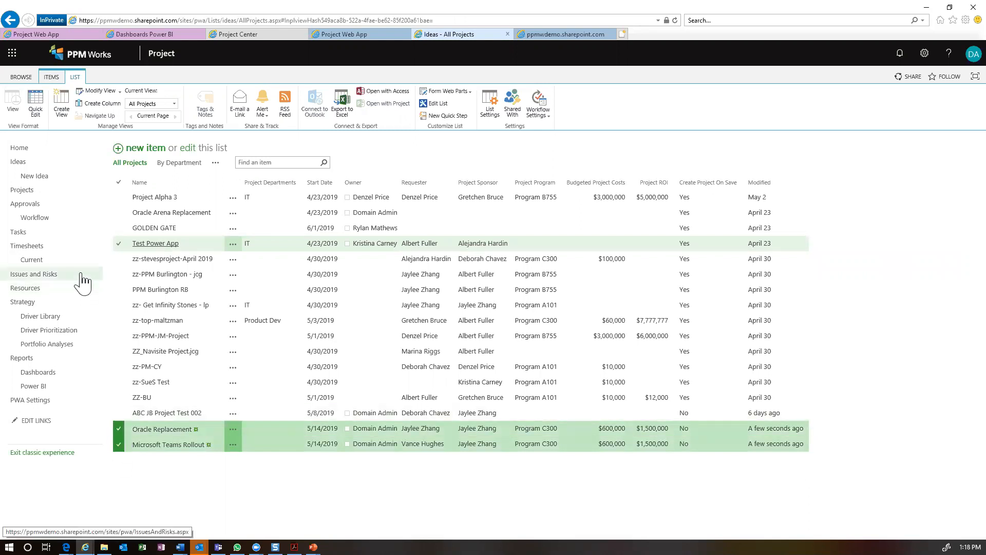
click(50, 78)
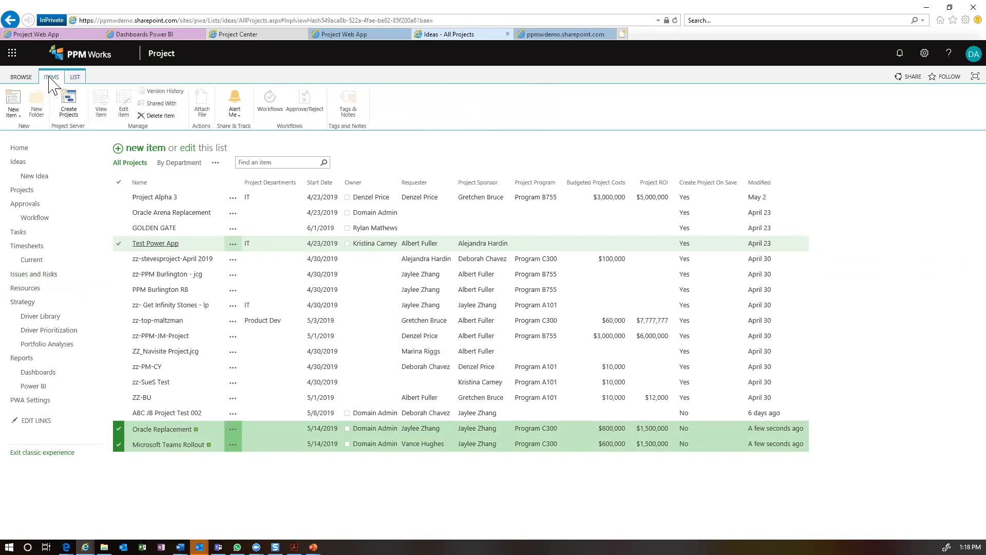
click(71, 110)
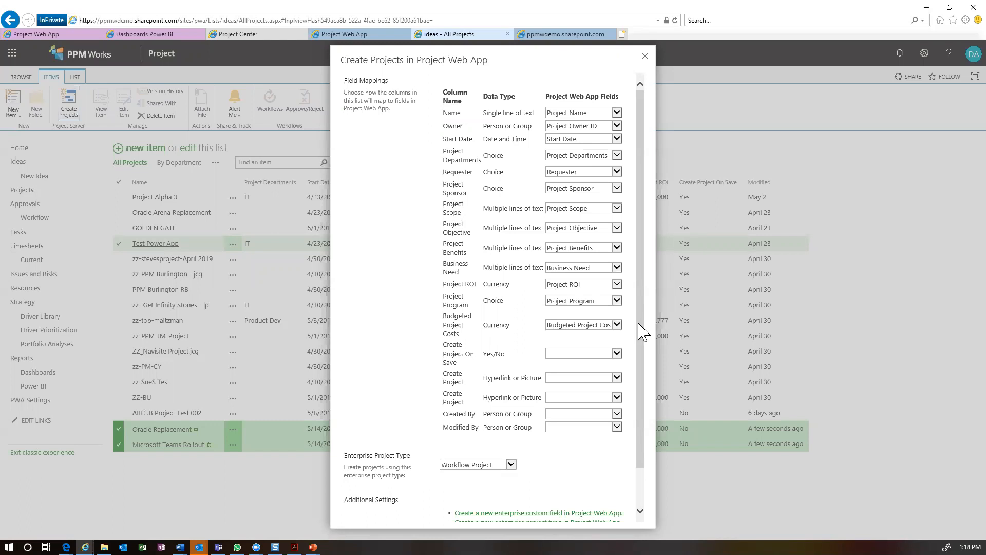
Step: Review the field mappings in the Create Projects dialog, including the Project Web App field options for Budgeted Project Costs
scroll(643, 332, down, 1)
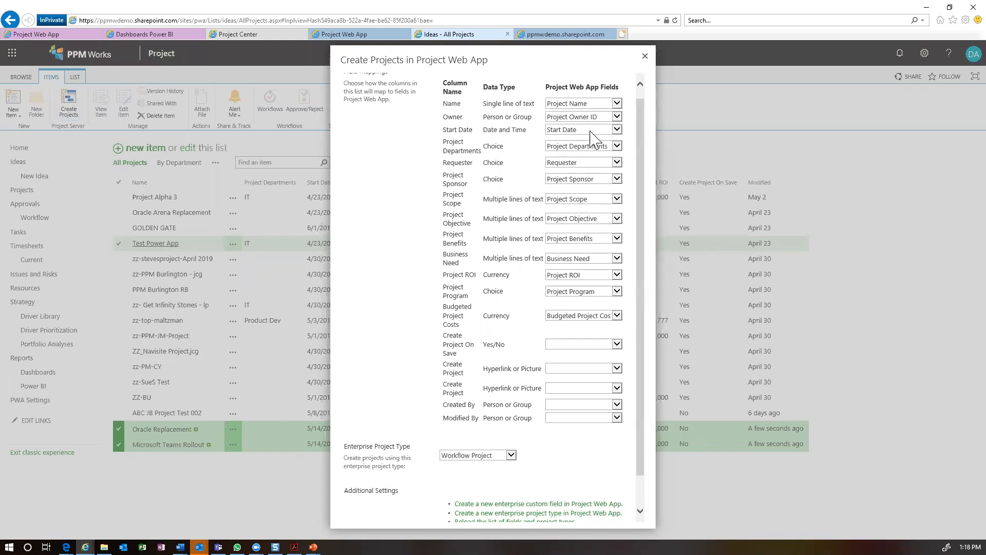
click(618, 316)
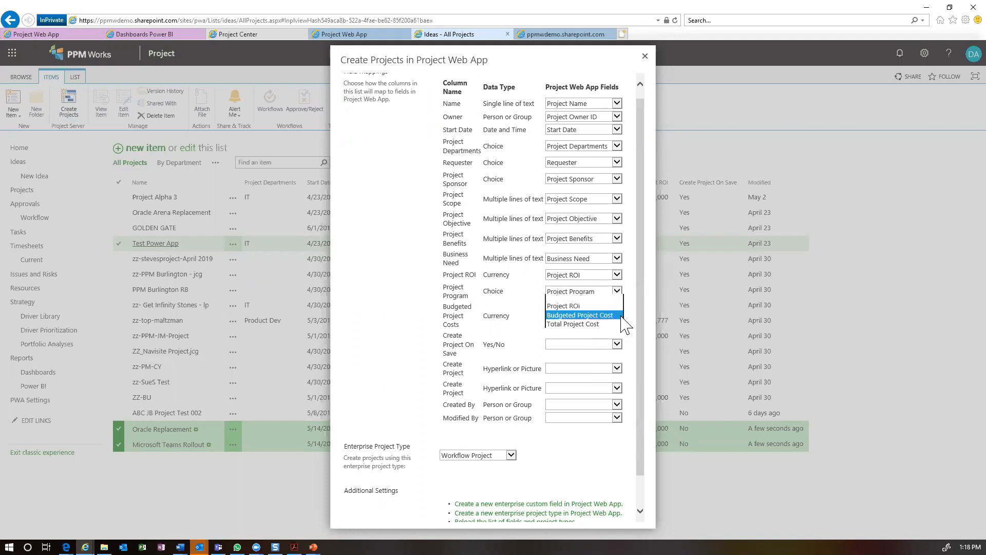
click(621, 318)
click(620, 317)
click(634, 311)
scroll(639, 150, down, 1)
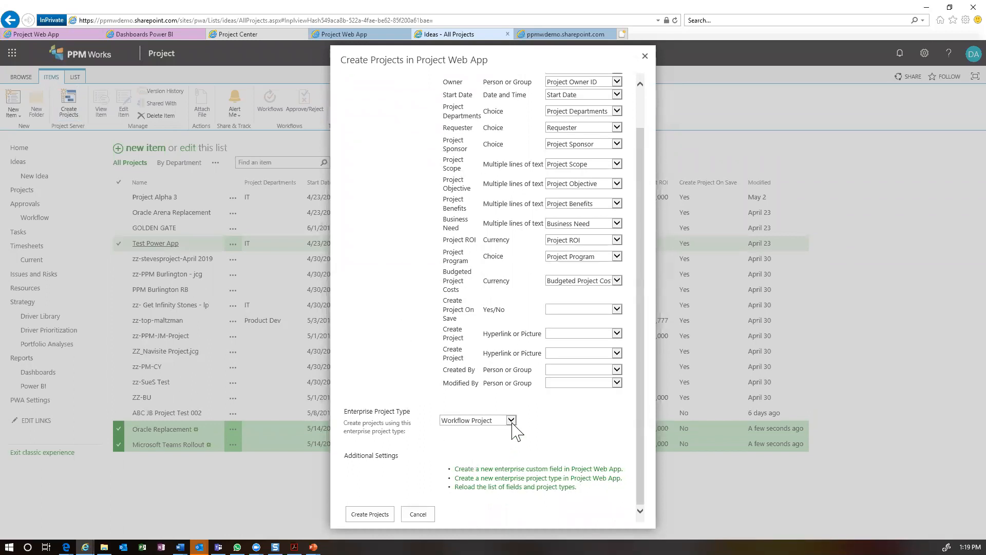
Step: Create the projects from the two selected ideas with the Workflow Project enterprise project type, and close the dialog
click(512, 422)
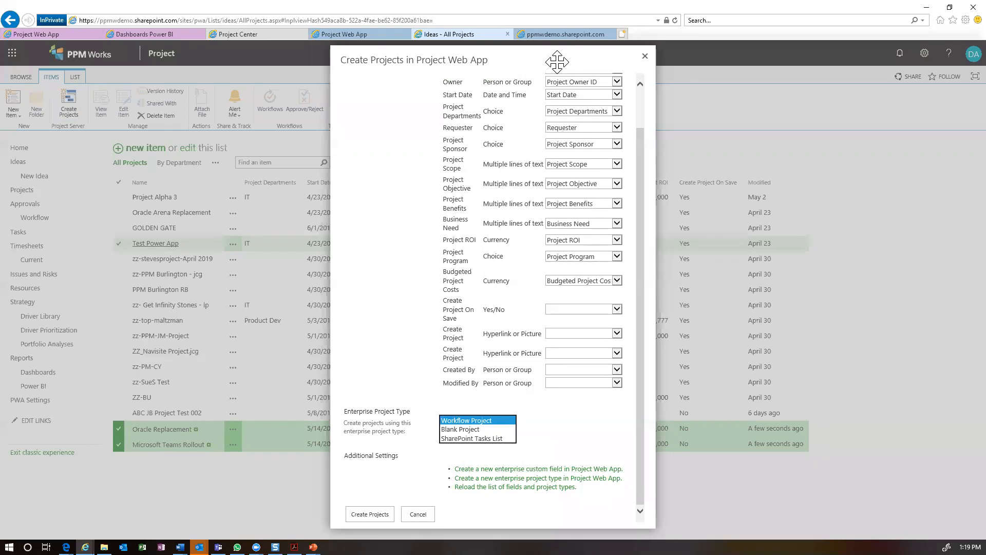
drag(557, 62, 808, 61)
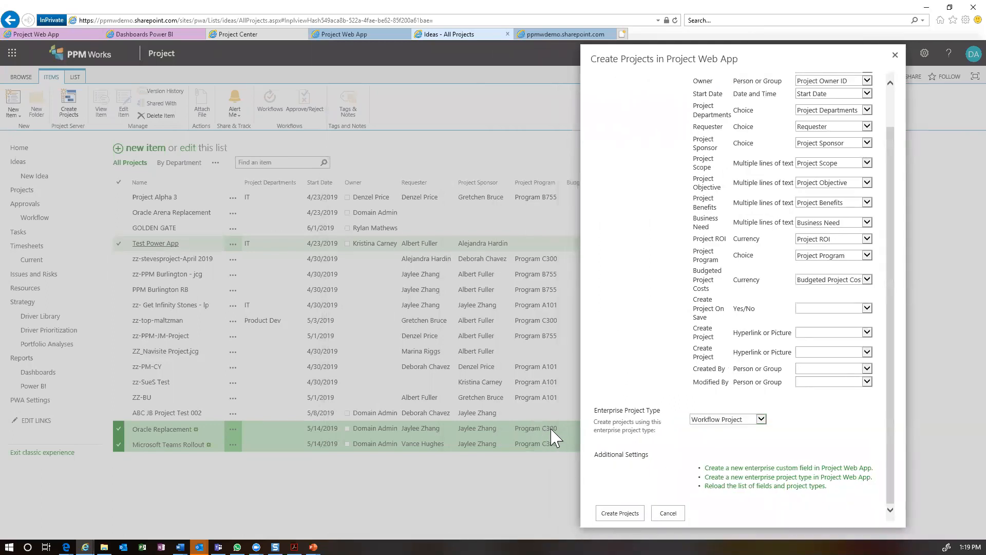
click(760, 418)
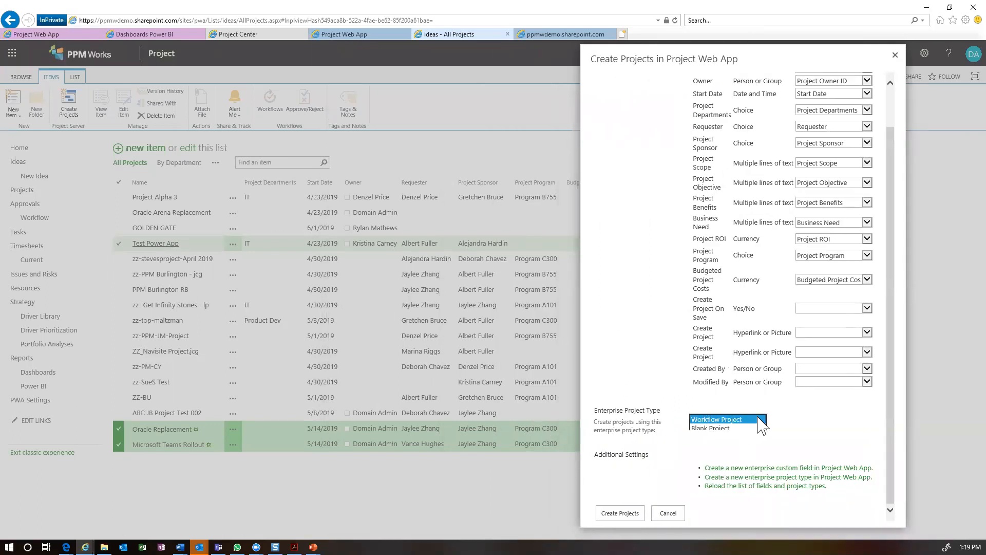
click(717, 421)
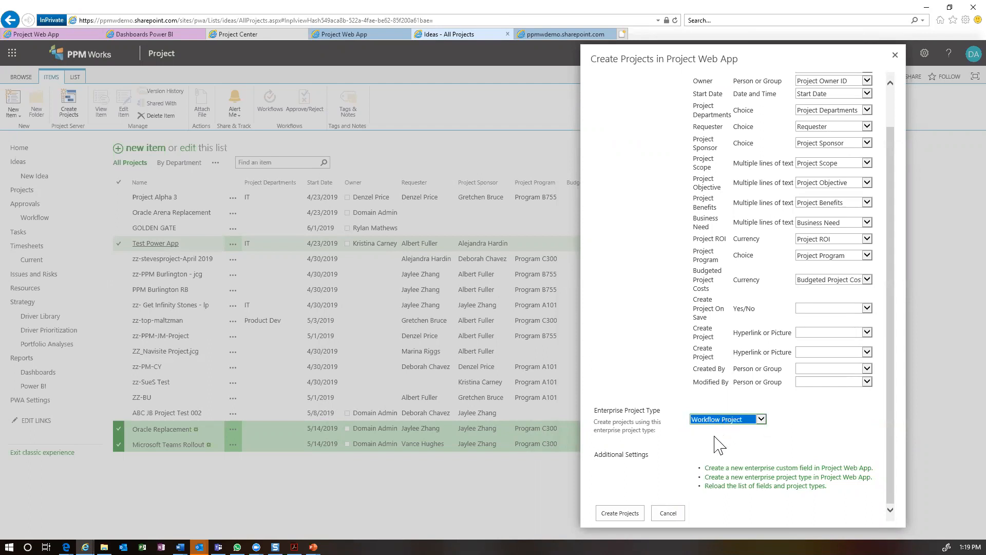
click(622, 514)
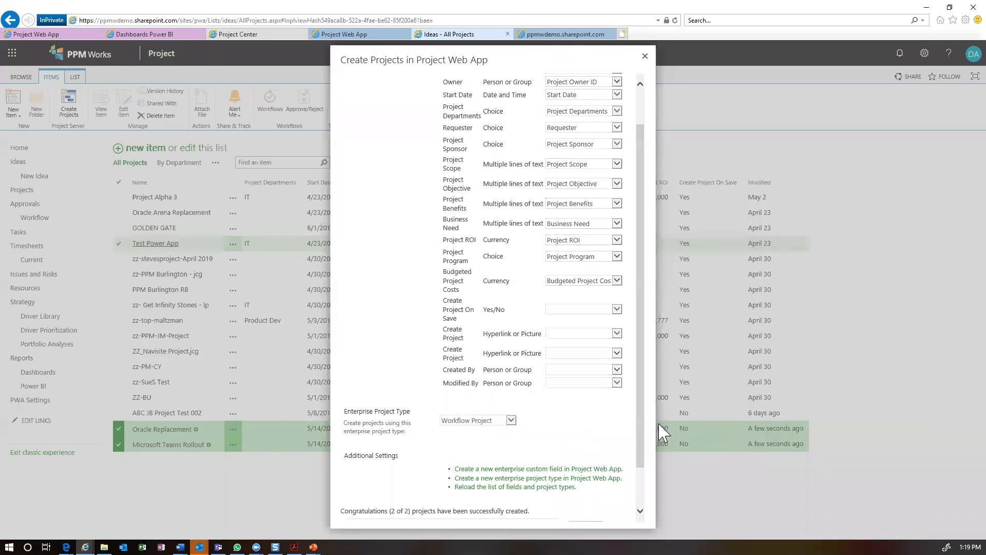
scroll(639, 431, down, 1)
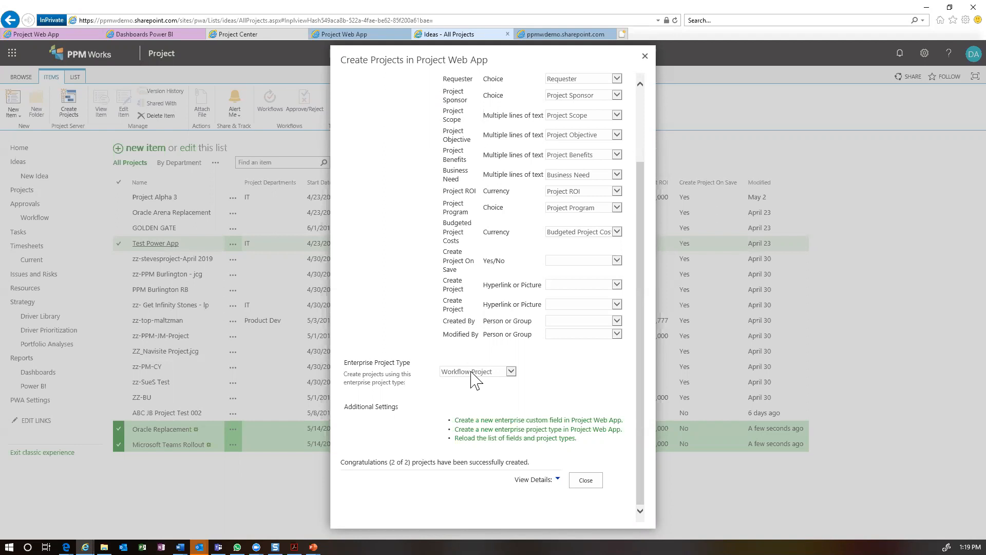
click(585, 481)
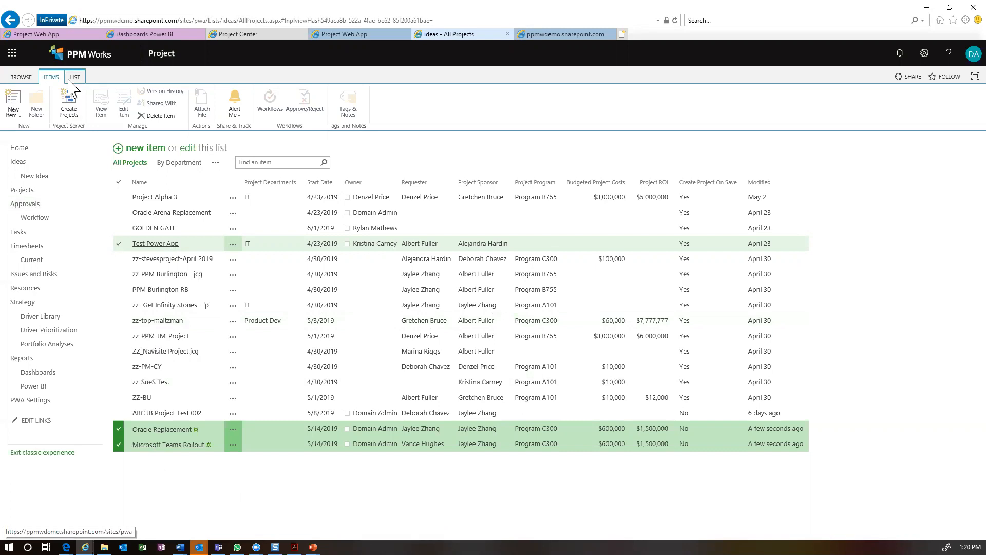
Step: Reload the Project Center and look through the project list for the newly created projects
click(266, 34)
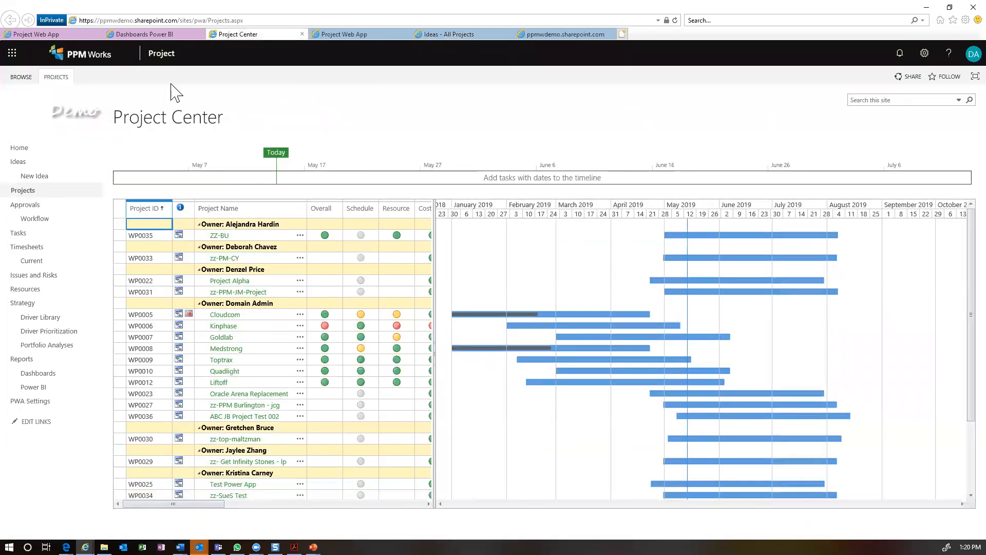
click(206, 20)
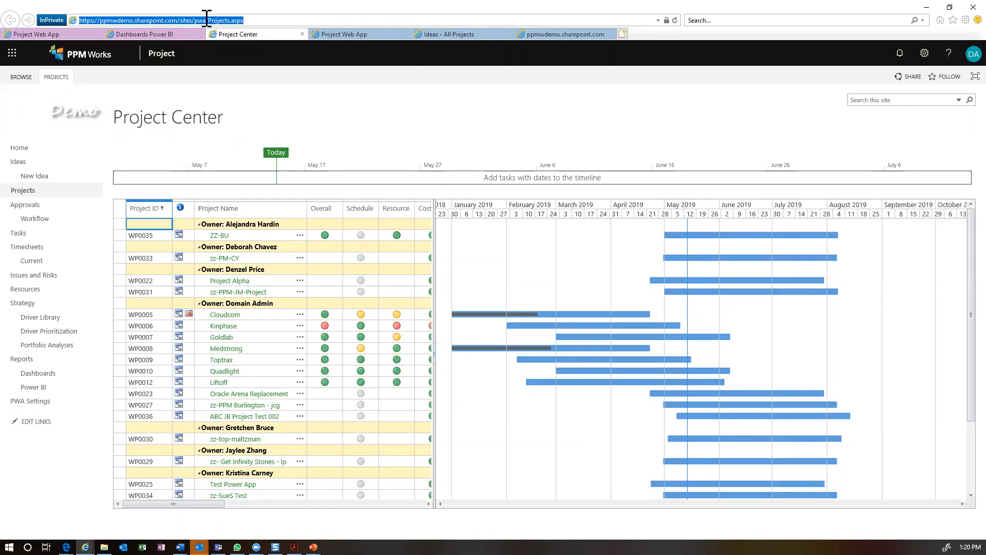
key(Return)
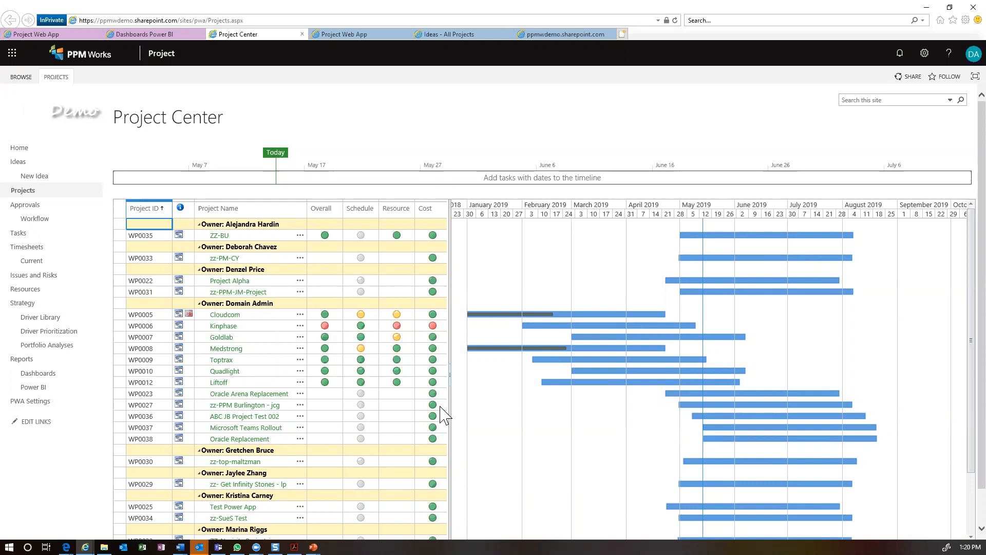
scroll(442, 412, down, 3)
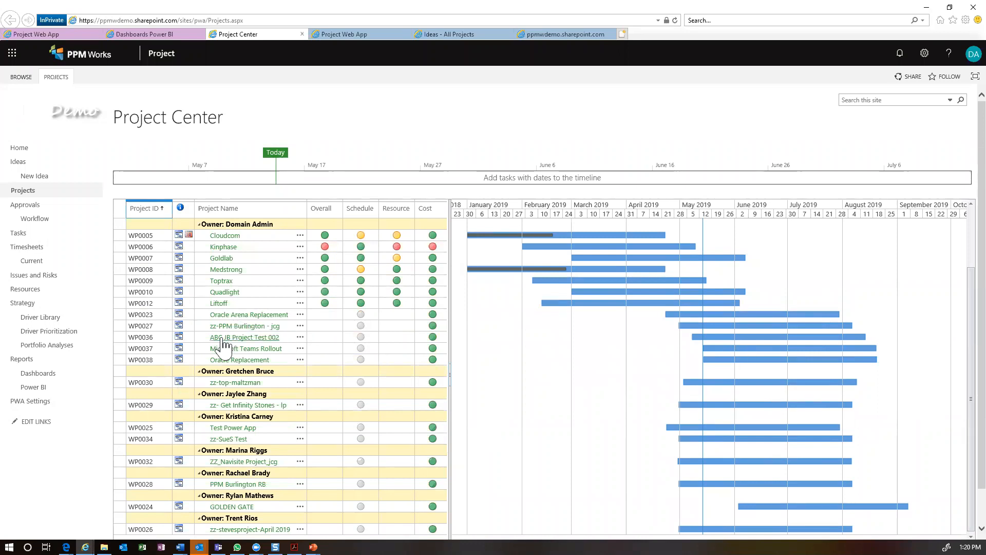
Step: Open the Schedule page of the Oracle Replacement project and widen the Task Name column to show full task names
click(241, 361)
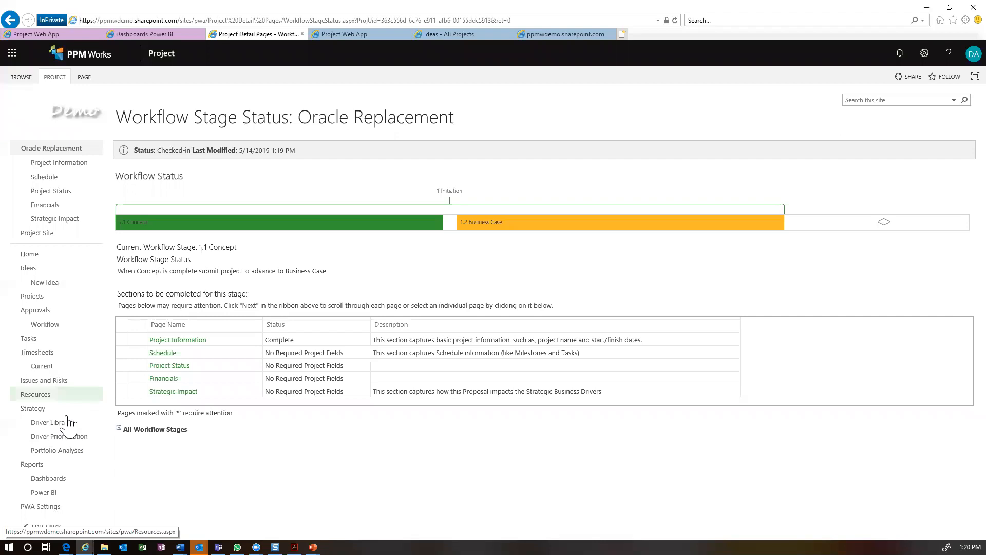
click(61, 178)
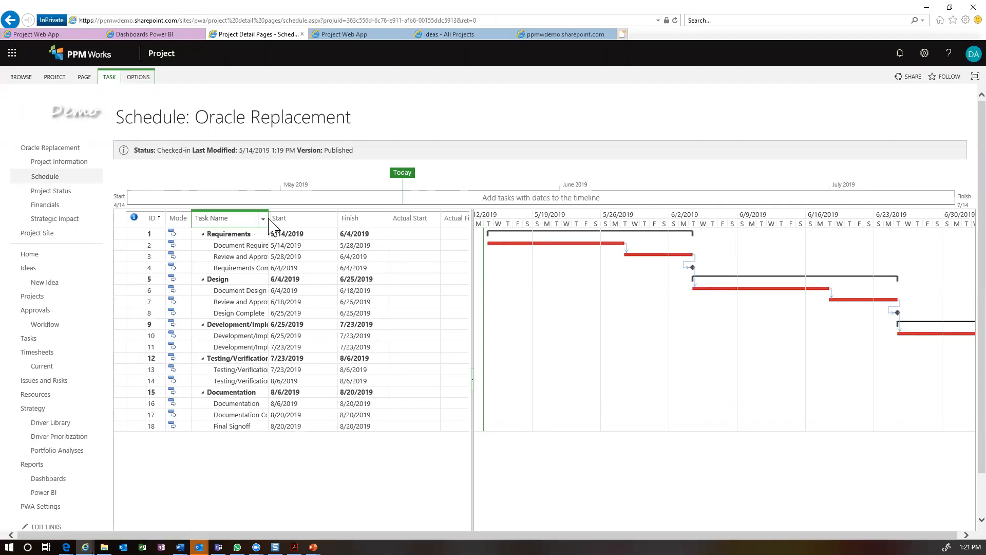
drag(271, 216, 339, 215)
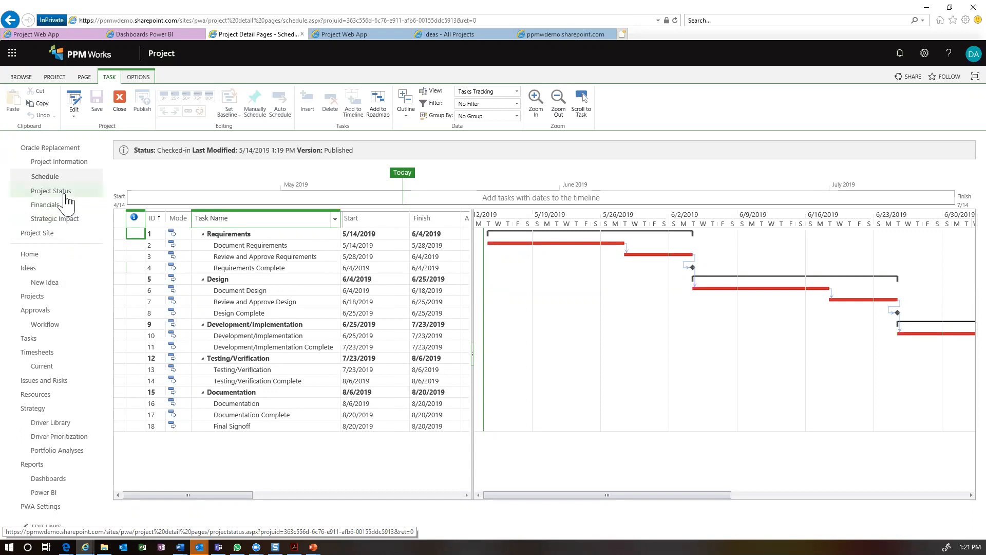
Step: Edit the project's Strategic Impact ratings: capital spending Strong, new markets Low, customer satisfaction Strong, employee satisfaction Moderate, product quality None
click(53, 221)
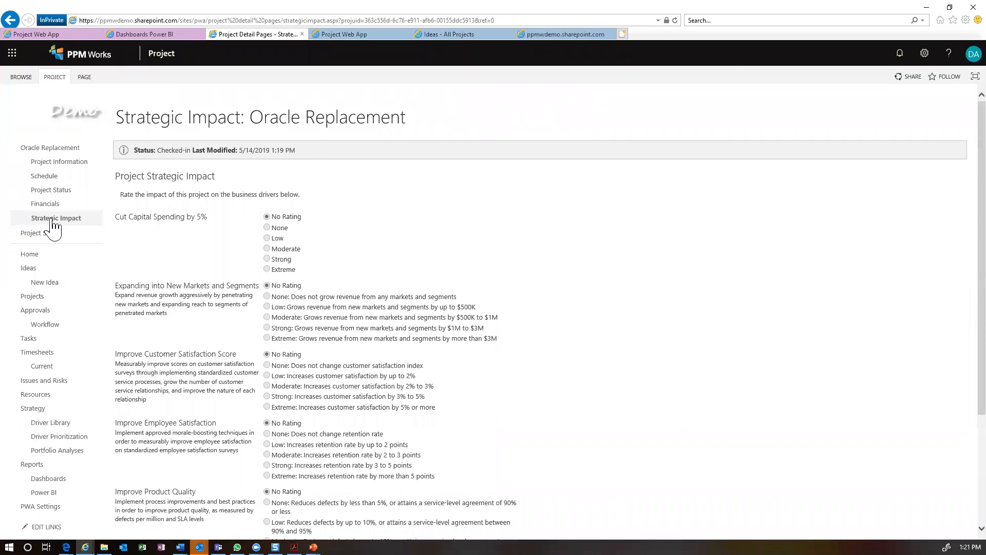
click(51, 76)
click(58, 100)
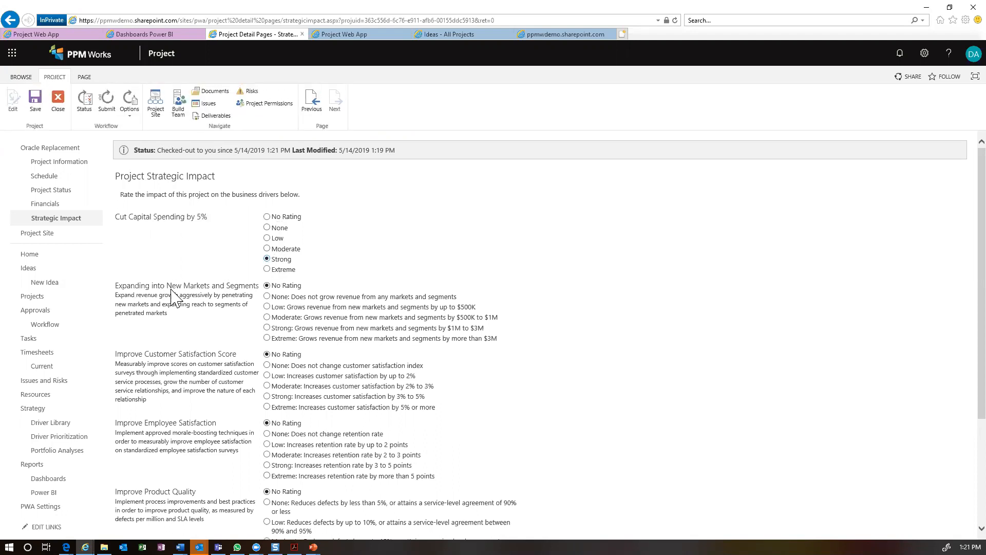
click(267, 307)
click(267, 396)
click(267, 502)
click(267, 454)
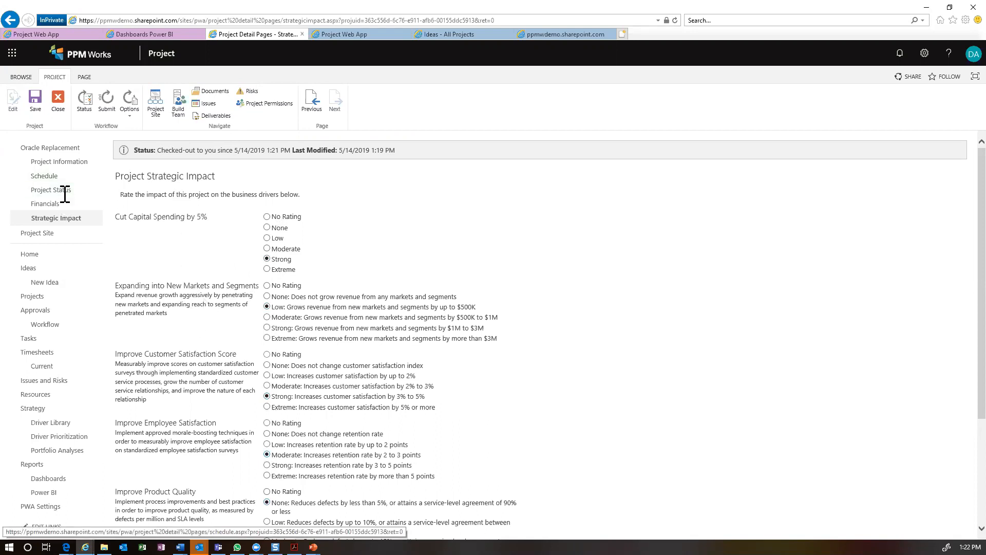
Step: Stay on the Strategic Impact page instead of leaving for the project site, and save the ratings
drag(114, 177, 221, 188)
click(220, 188)
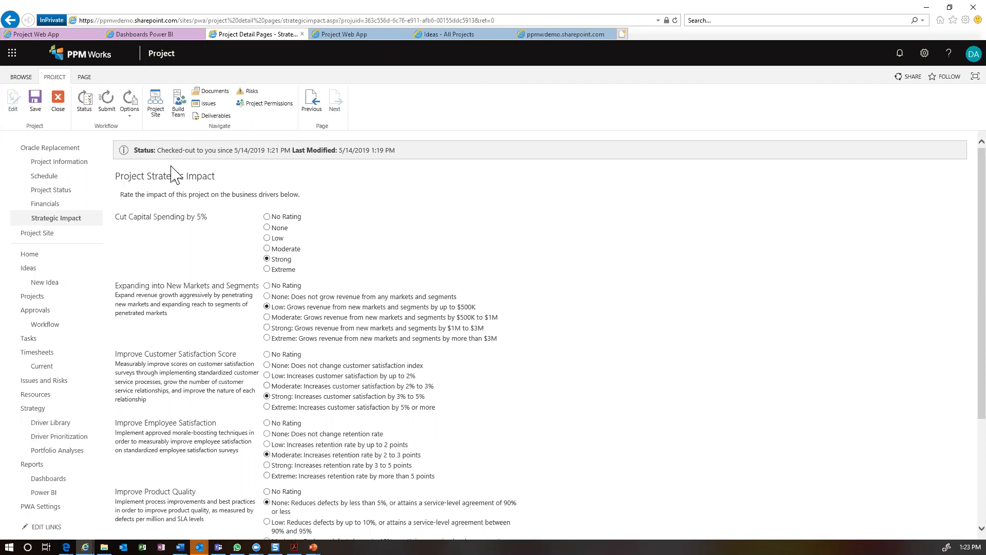
click(43, 233)
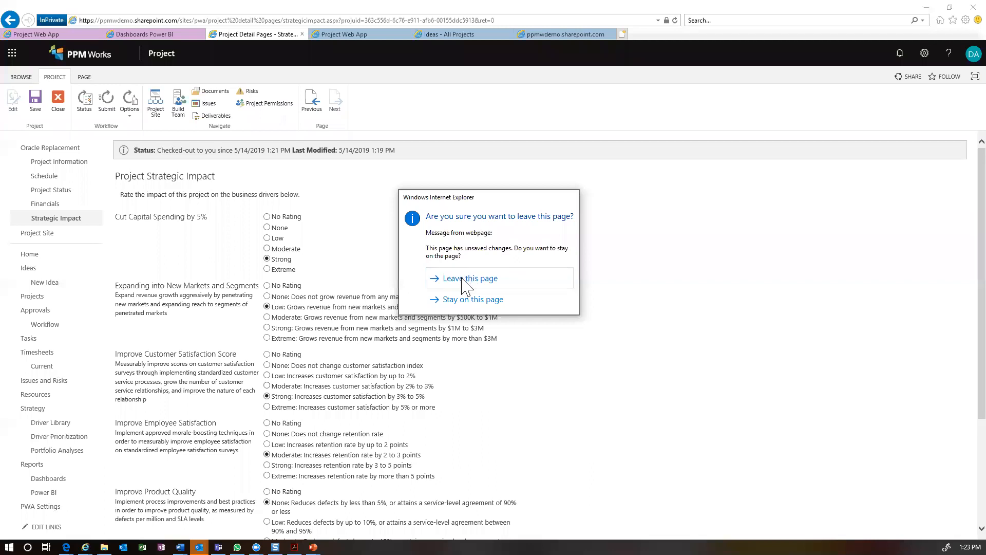
click(460, 301)
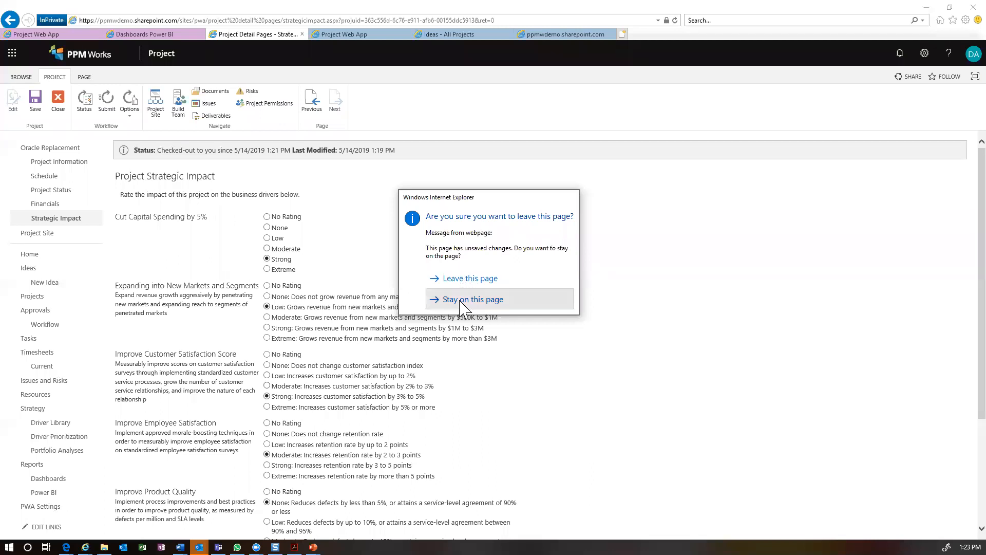
click(35, 106)
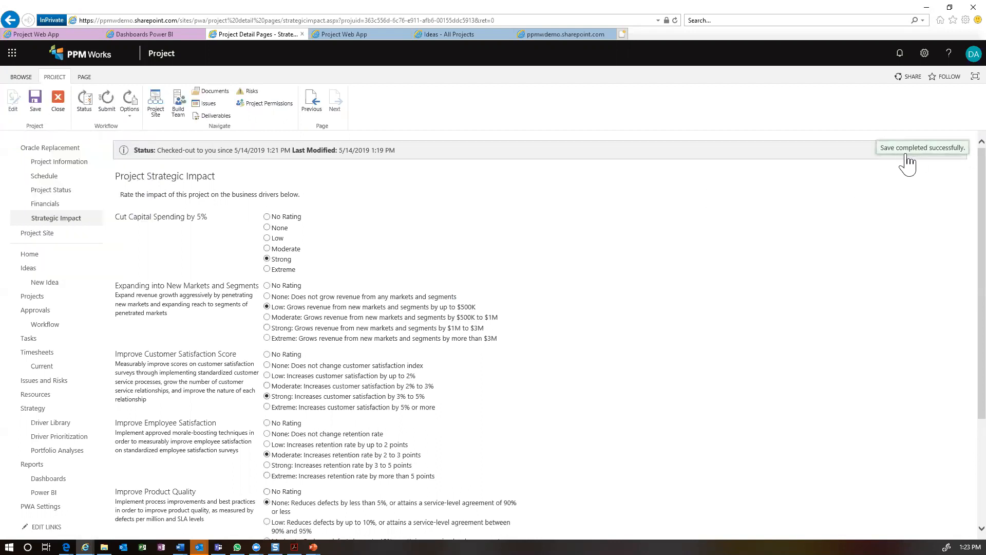
Step: Try to open the Oracle Replacement project's site, and return to the Project Web App home page
click(31, 234)
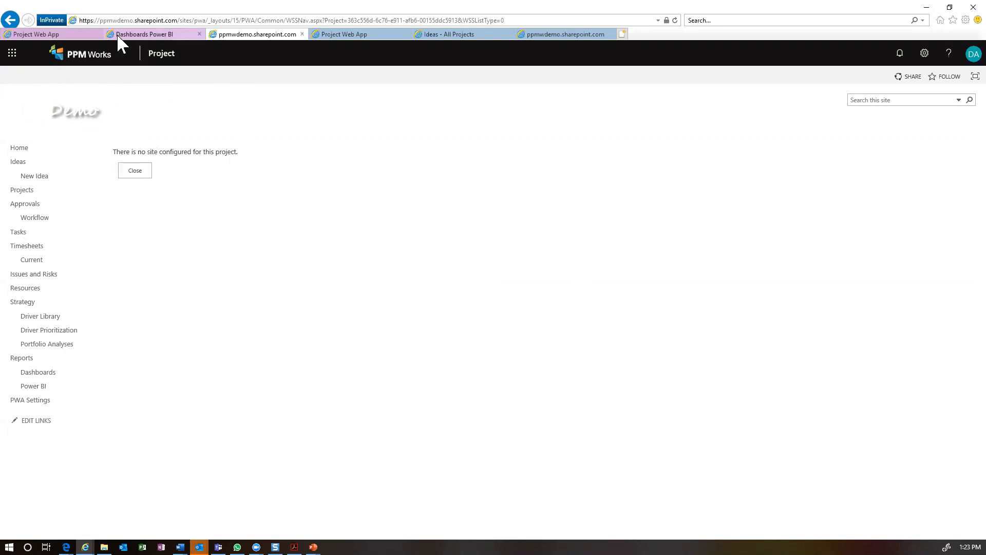
key(alt+Tab)
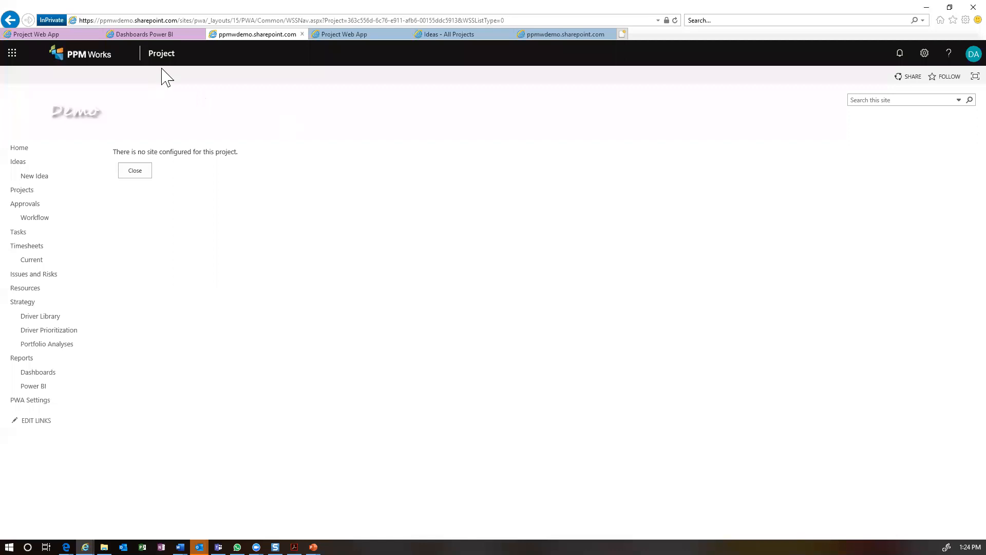
click(89, 58)
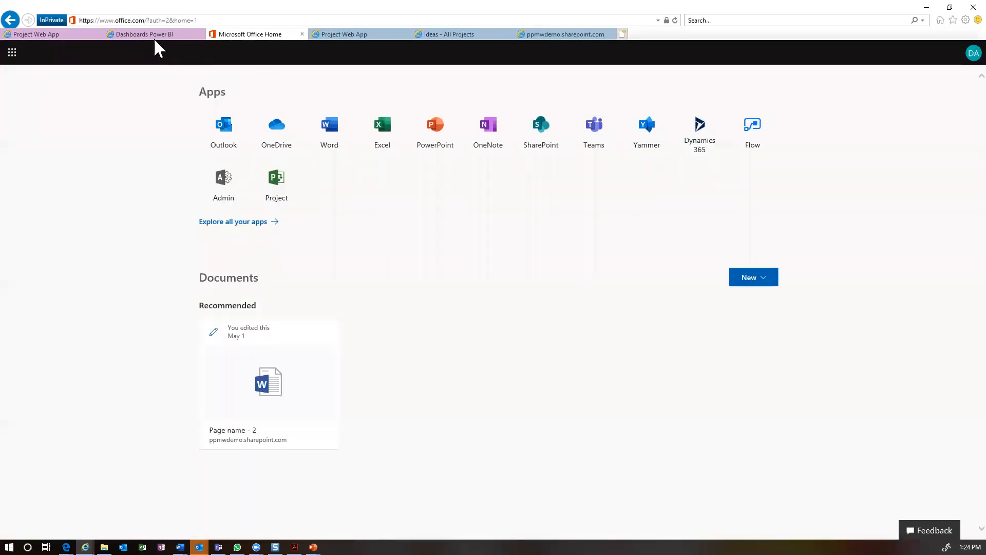
click(34, 35)
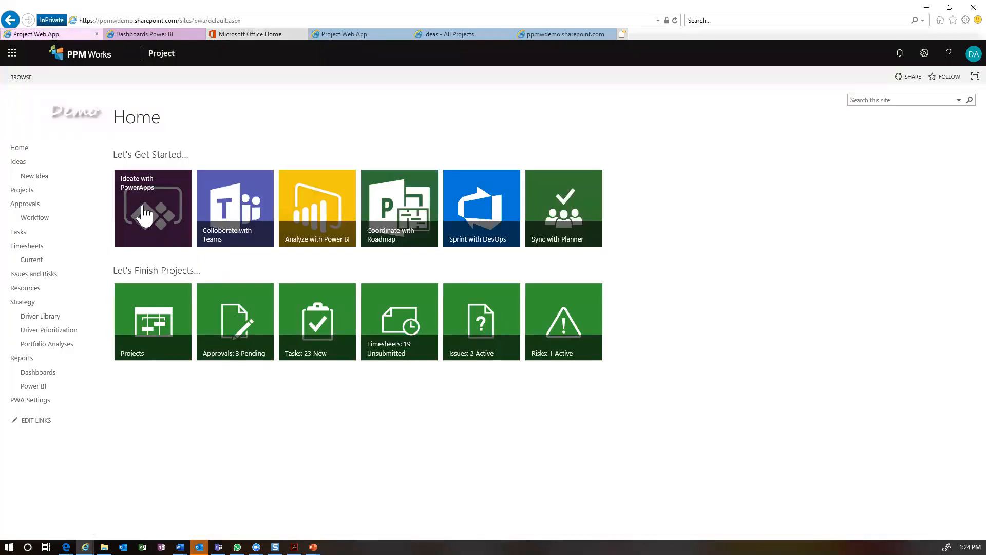
Step: Look up PowerApps in the full list of Office 365 apps, and close the app launcher
click(15, 61)
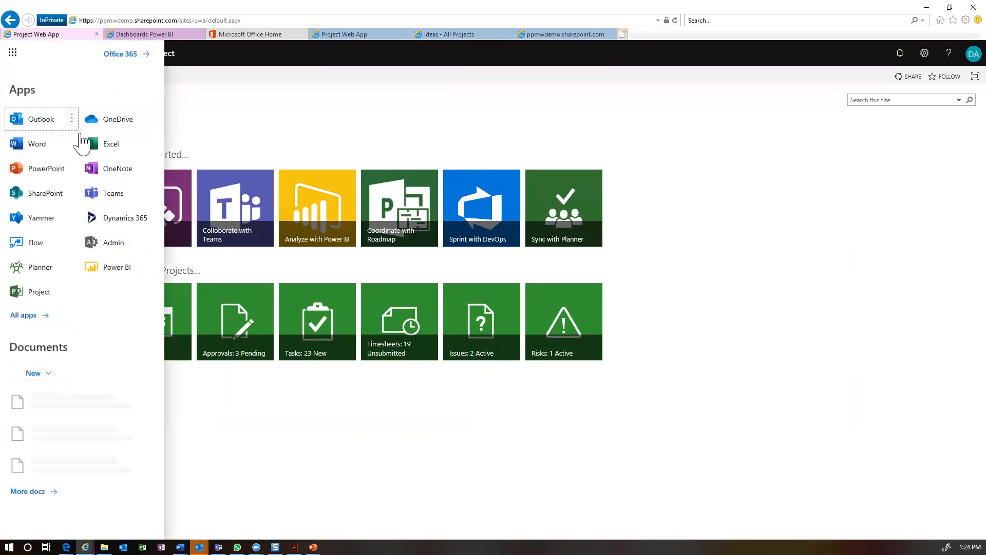
click(47, 318)
drag(159, 268, 157, 341)
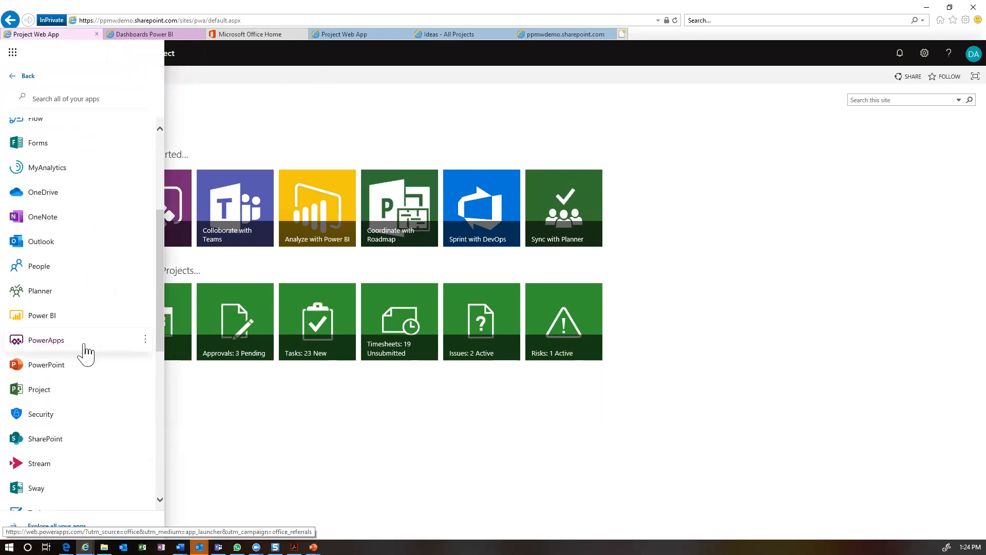
click(310, 130)
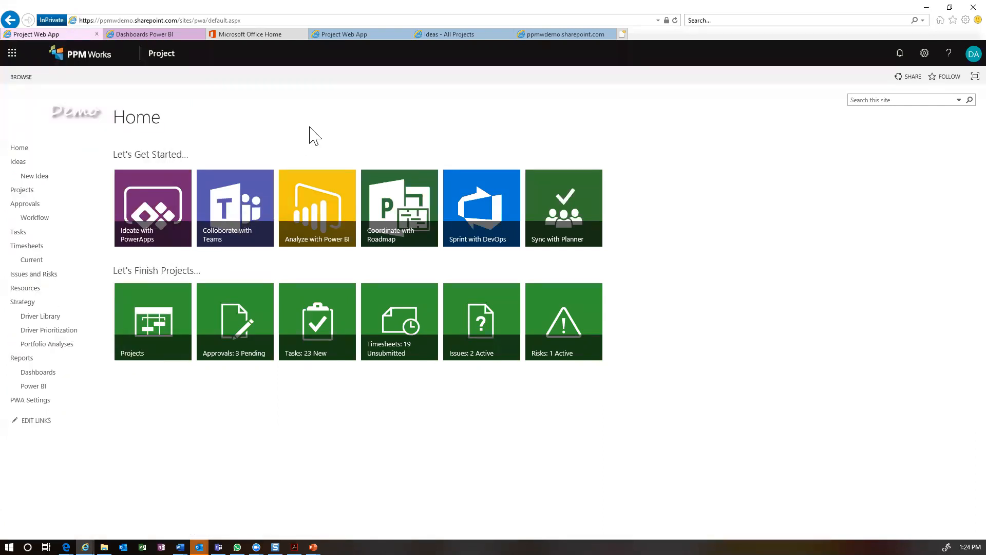
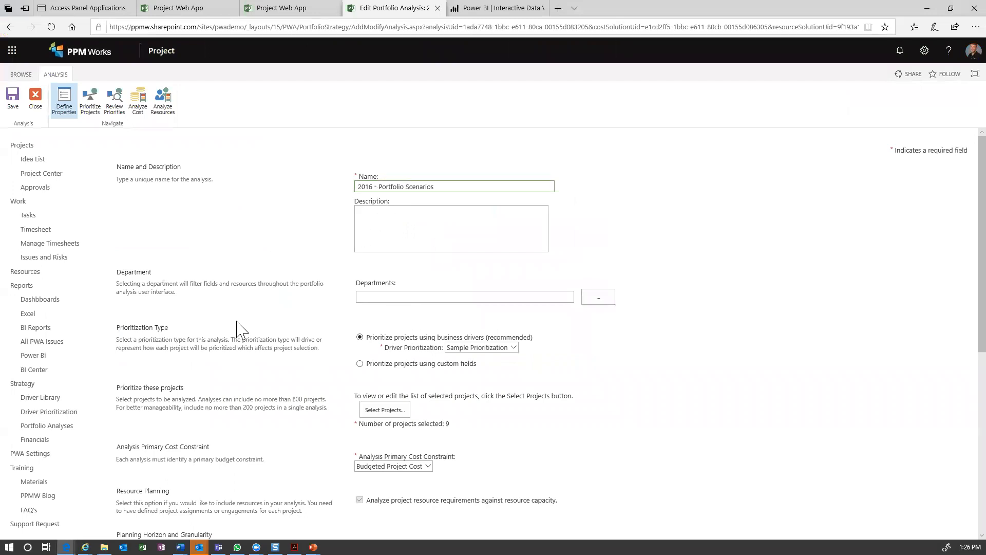
Step: Check the driver prioritization options of the 2016 - Portfolio Scenarios analysis, and set its prioritization type to custom fields
click(514, 348)
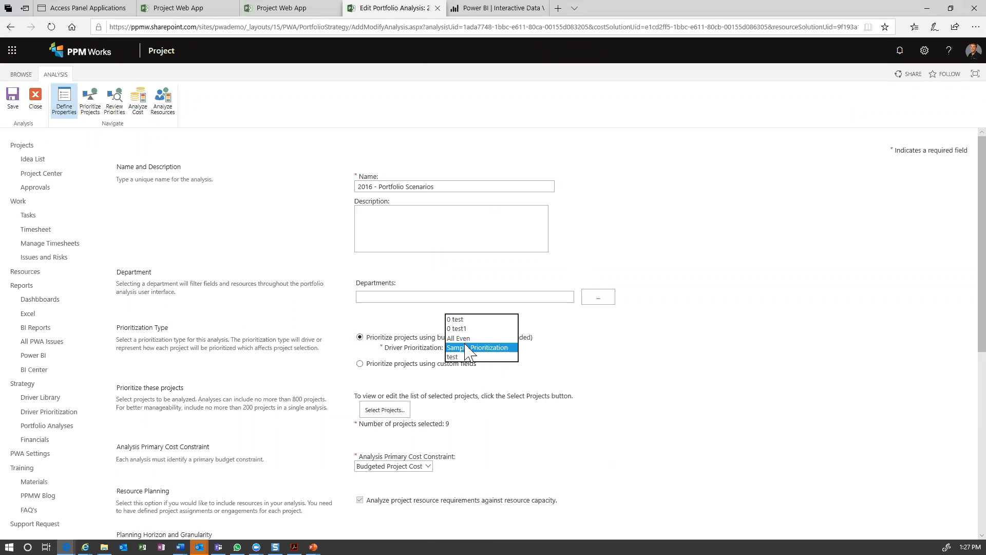
click(501, 349)
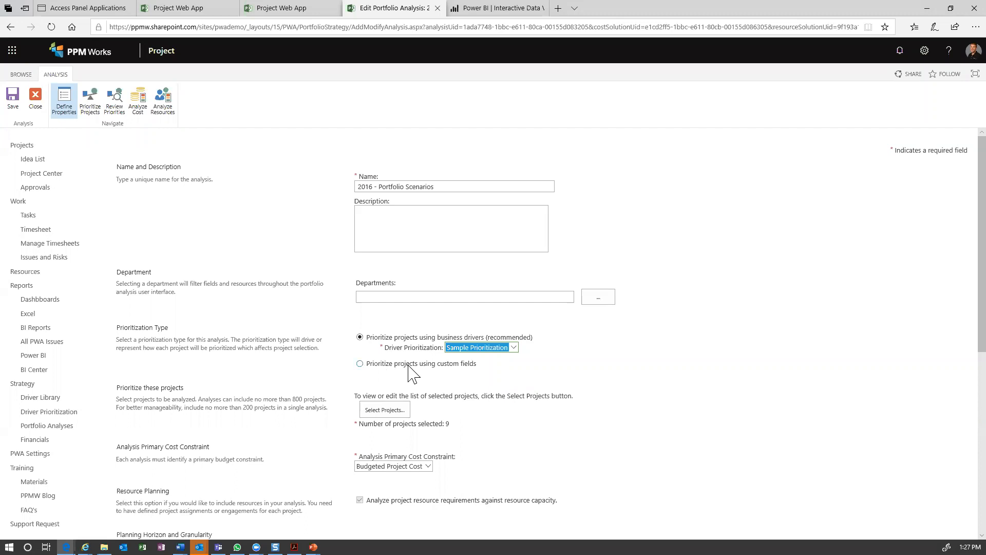
click(447, 365)
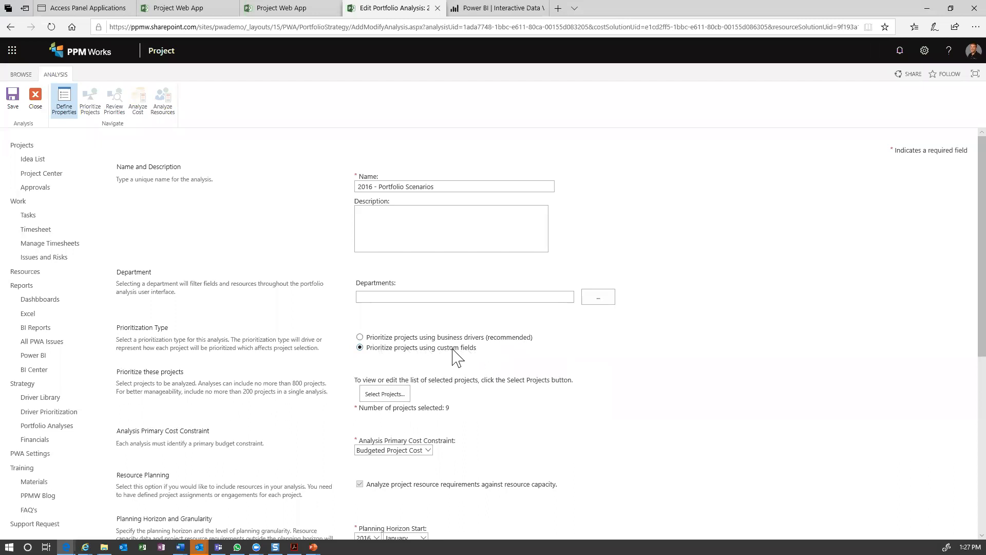
Step: Set the analysis to prioritize projects using business drivers, and open its project selection
click(360, 337)
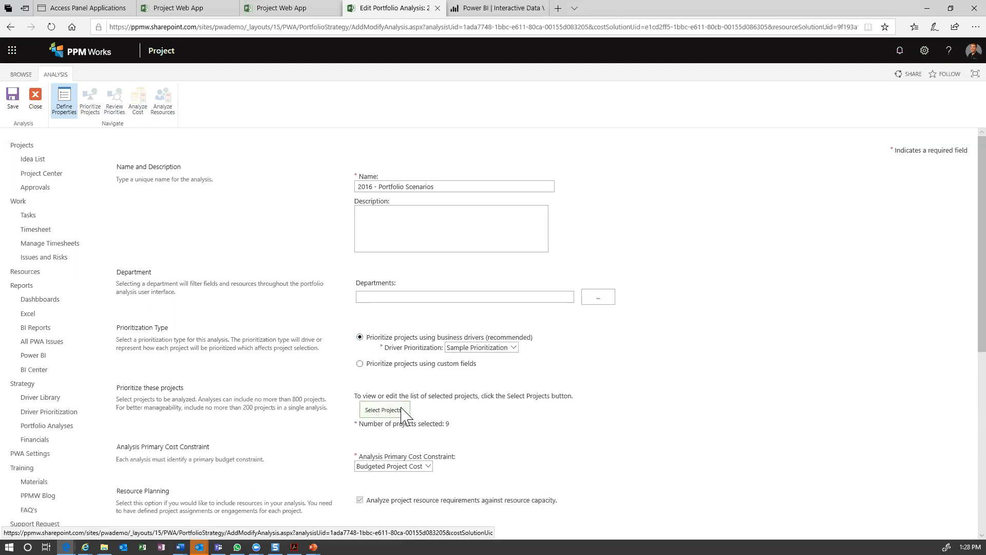
scroll(958, 339, down, 2)
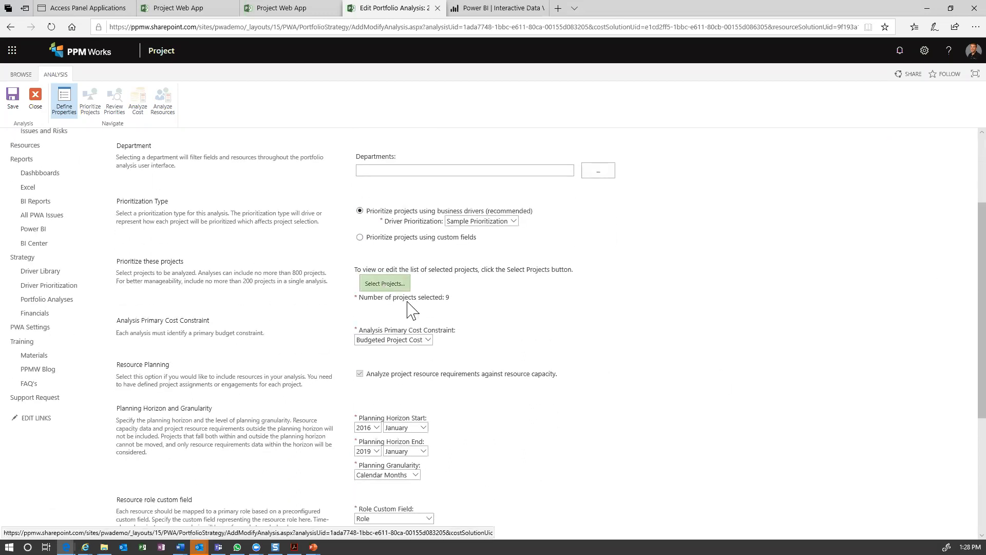
click(387, 284)
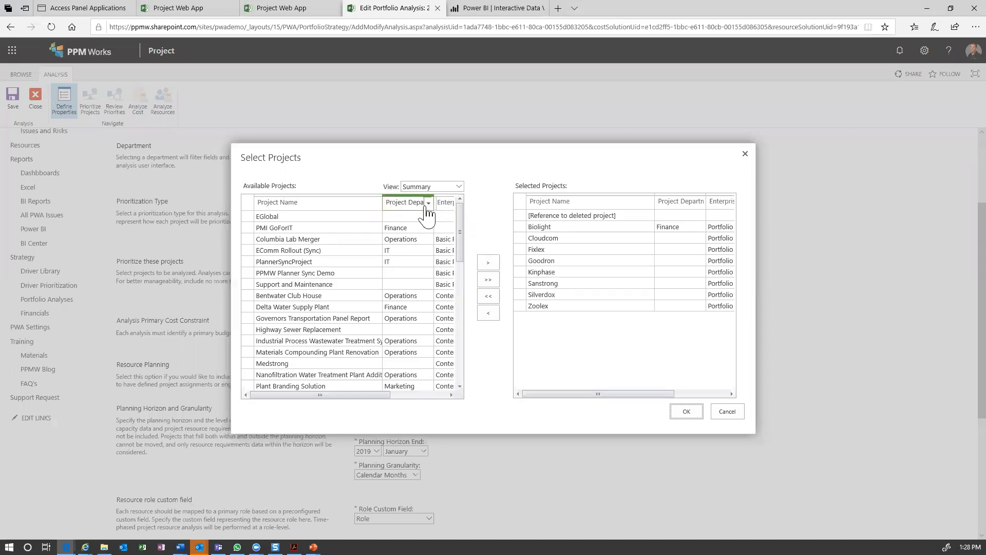
Step: Sort the available projects by department in ascending order, look over the available and selected projects, and cancel the selection
click(428, 203)
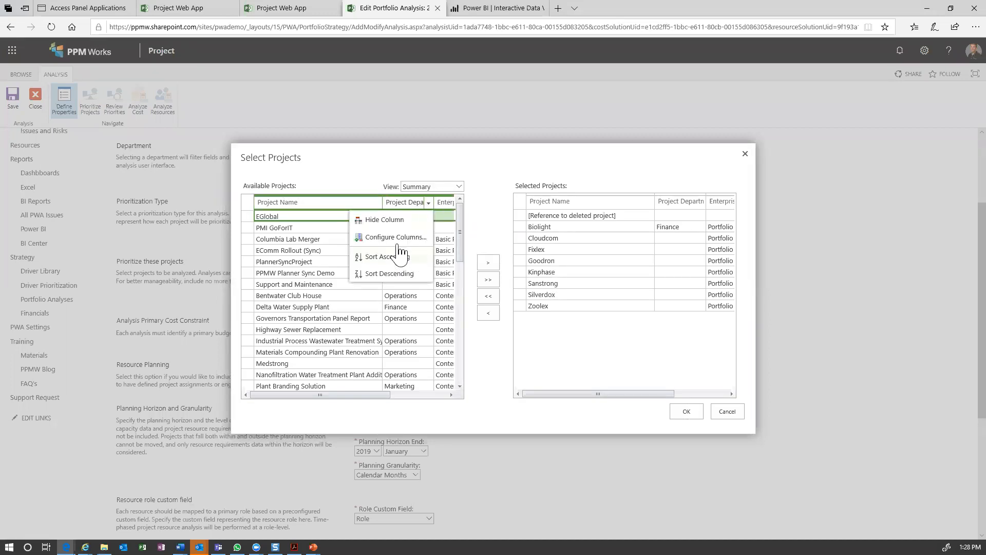
click(389, 257)
drag(460, 232, 461, 377)
drag(298, 218, 297, 309)
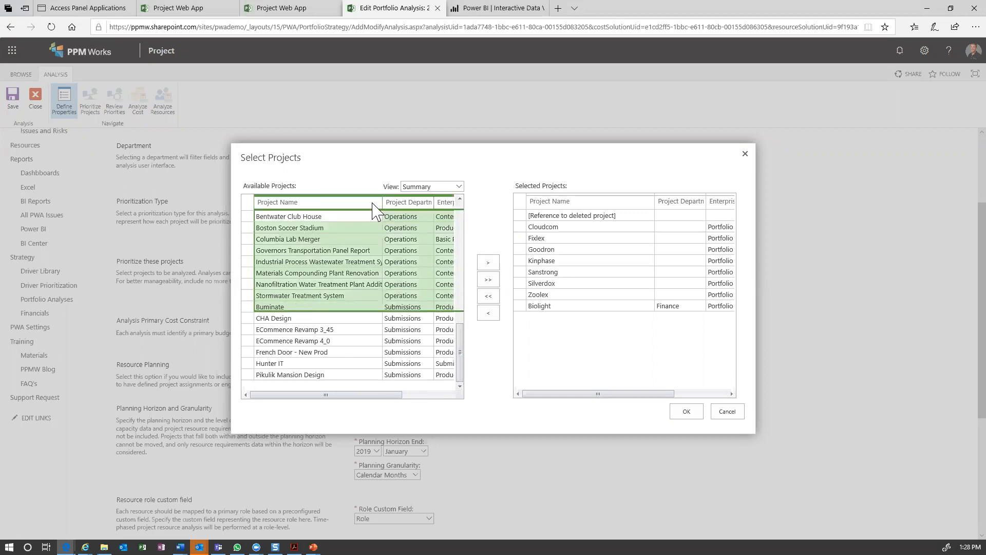
drag(531, 227, 534, 323)
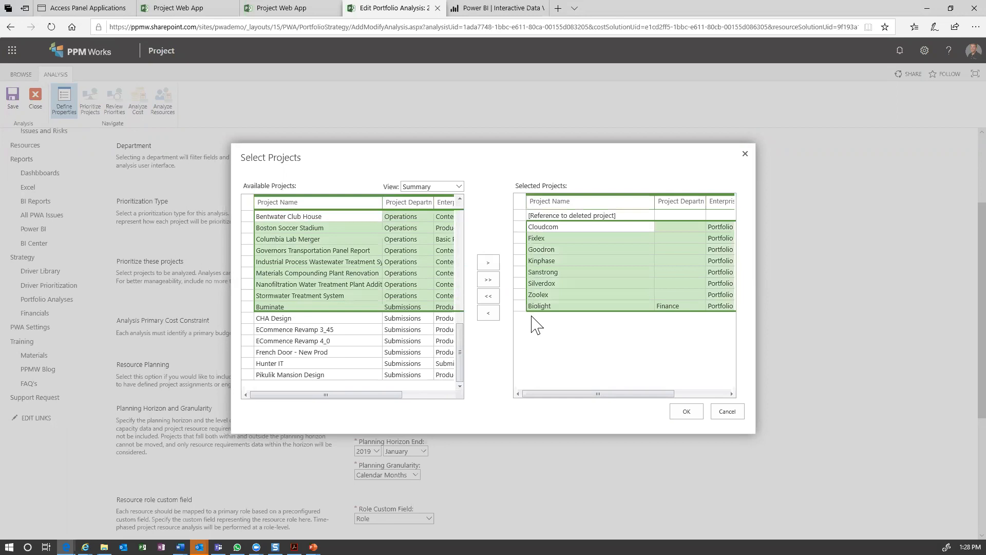
click(740, 416)
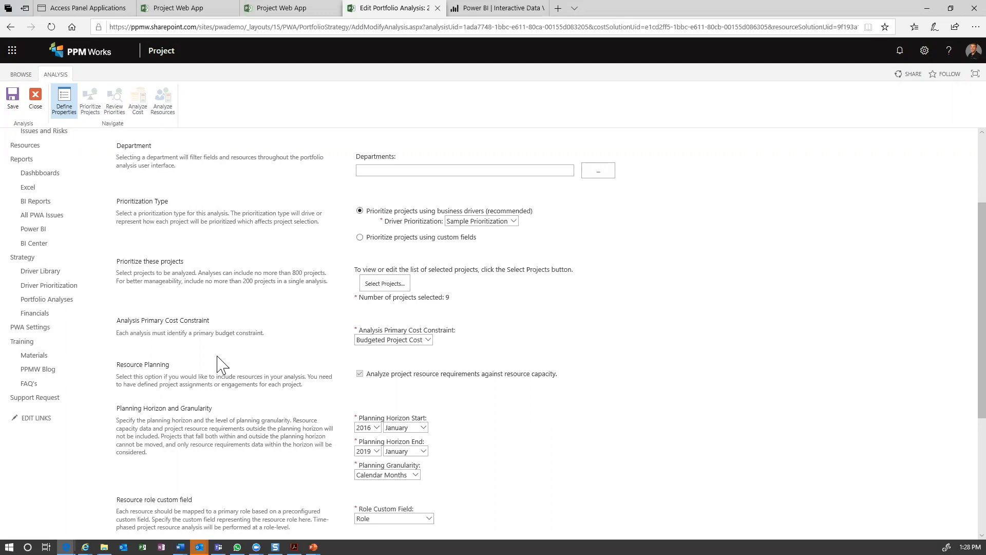
Step: Examine the analysis's primary cost constraint, planning horizon and granularity, and resource filtering and capacity settings
drag(165, 320, 219, 323)
scroll(955, 269, down, 1)
scroll(958, 272, down, 1)
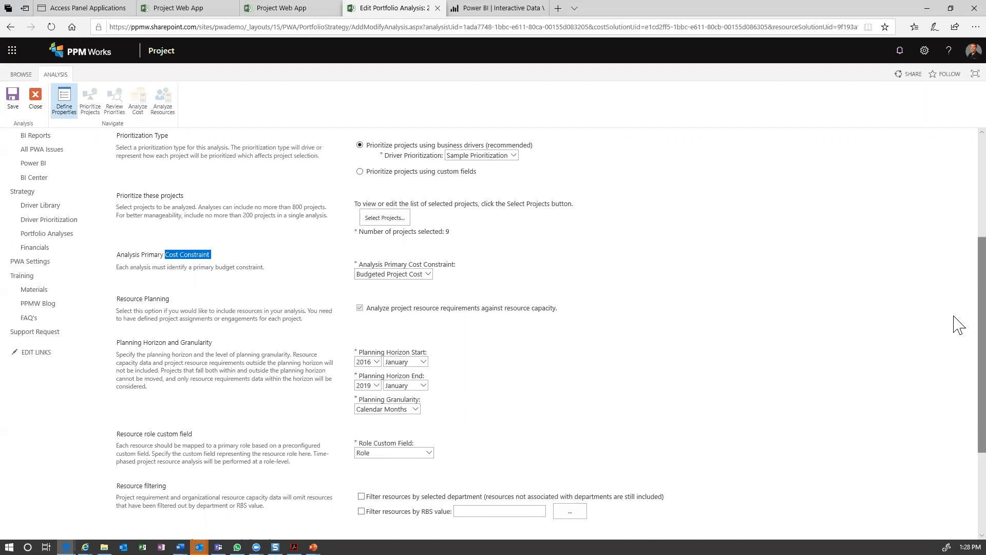
click(122, 342)
drag(123, 342, 214, 343)
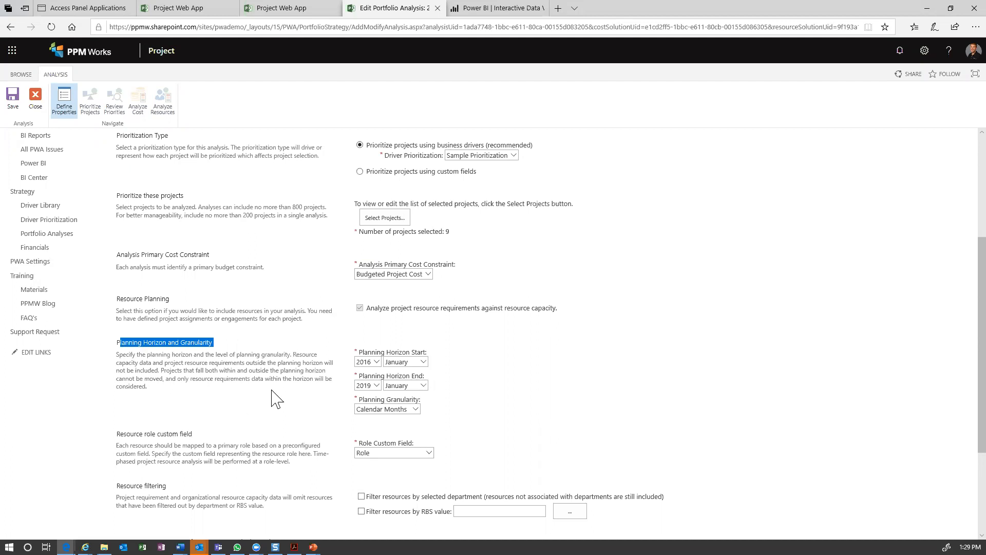
scroll(958, 287, down, 3)
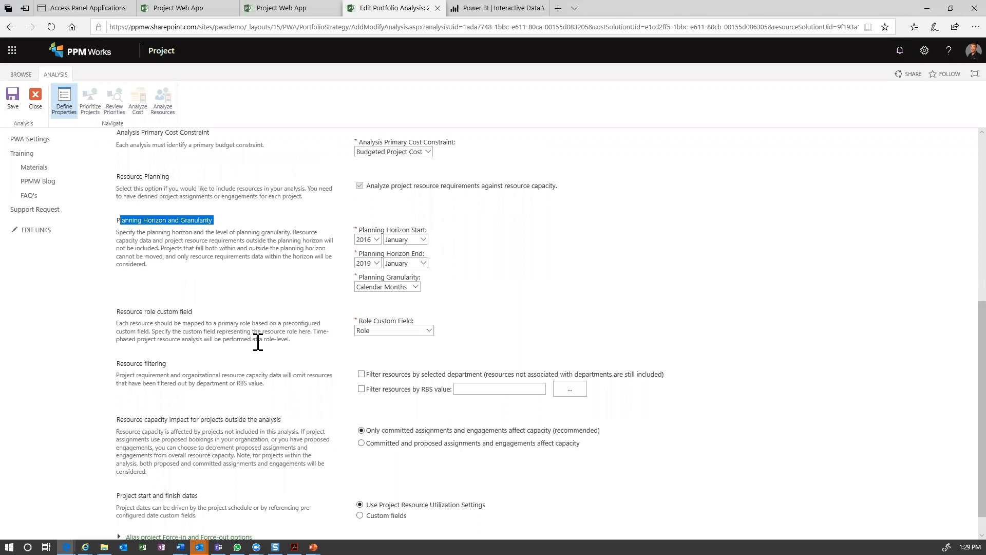
scroll(955, 288, up, 1)
scroll(958, 273, up, 8)
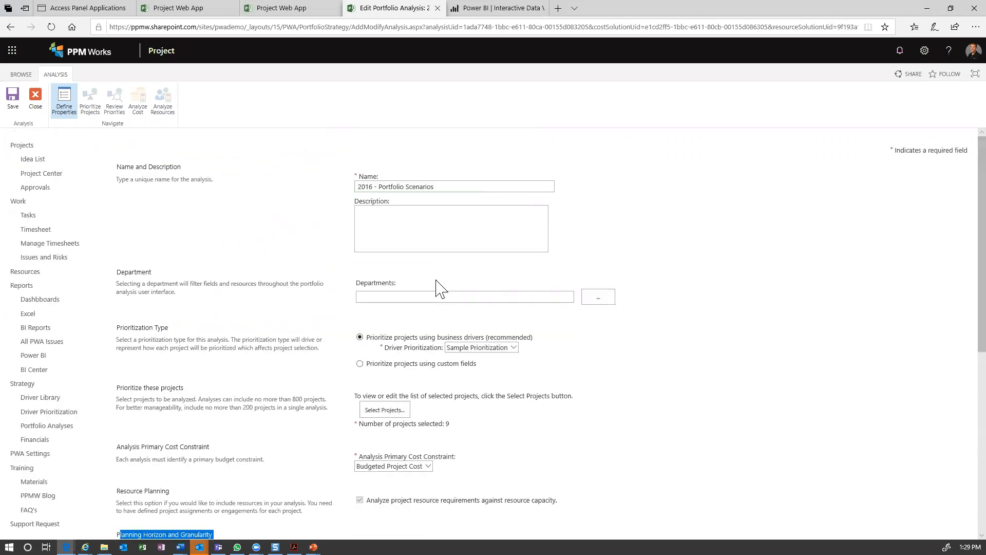
Step: Proceed to prioritizing the analysis's projects, and highlight all project names in the driver impact grid
click(90, 109)
scroll(958, 270, down, 5)
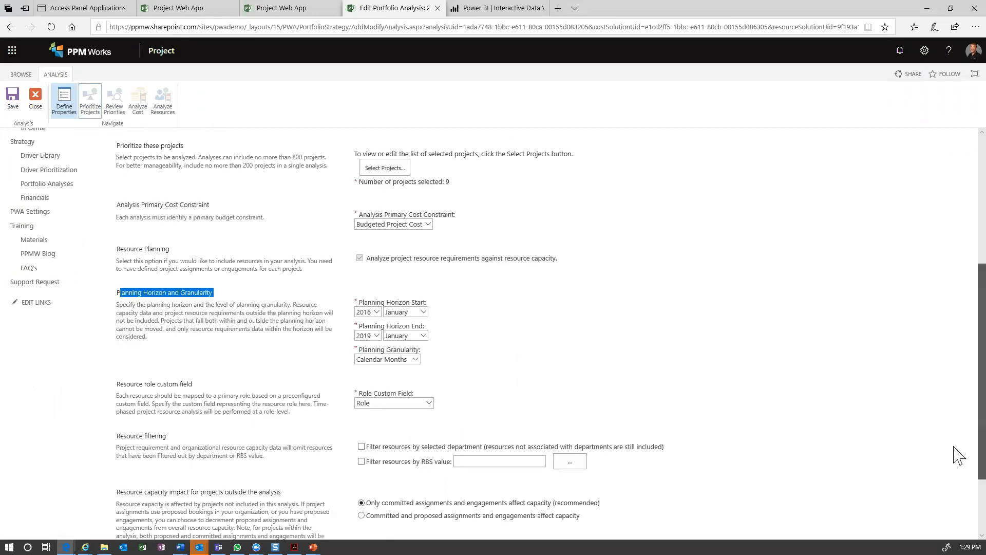
click(930, 528)
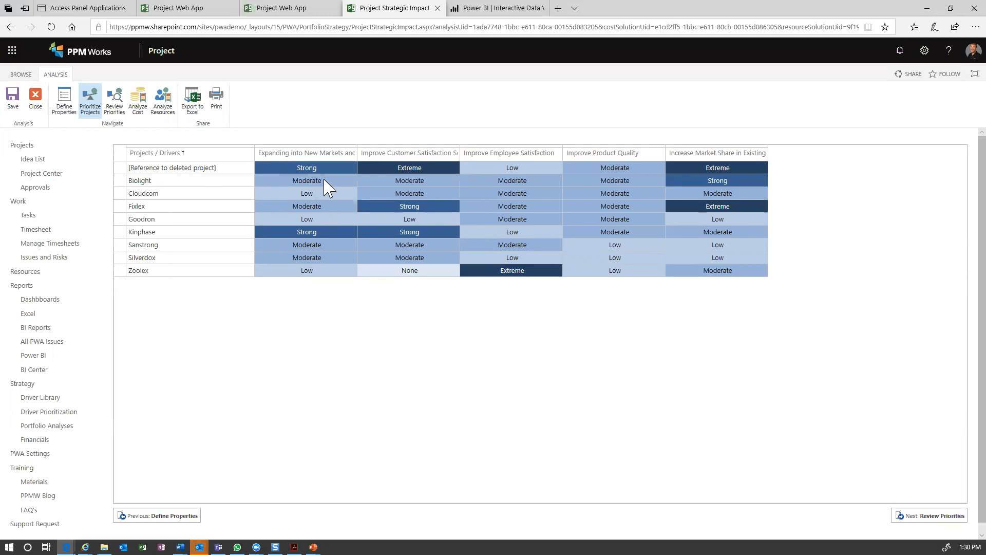
drag(185, 165, 188, 271)
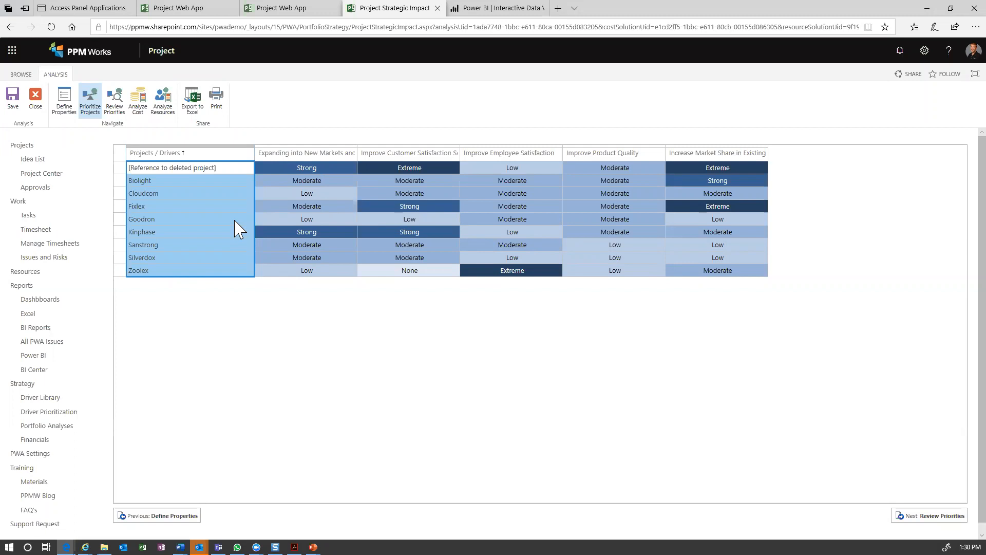
Step: Set Biolight's impact rating for the Expanding into New Markets driver to None
click(335, 181)
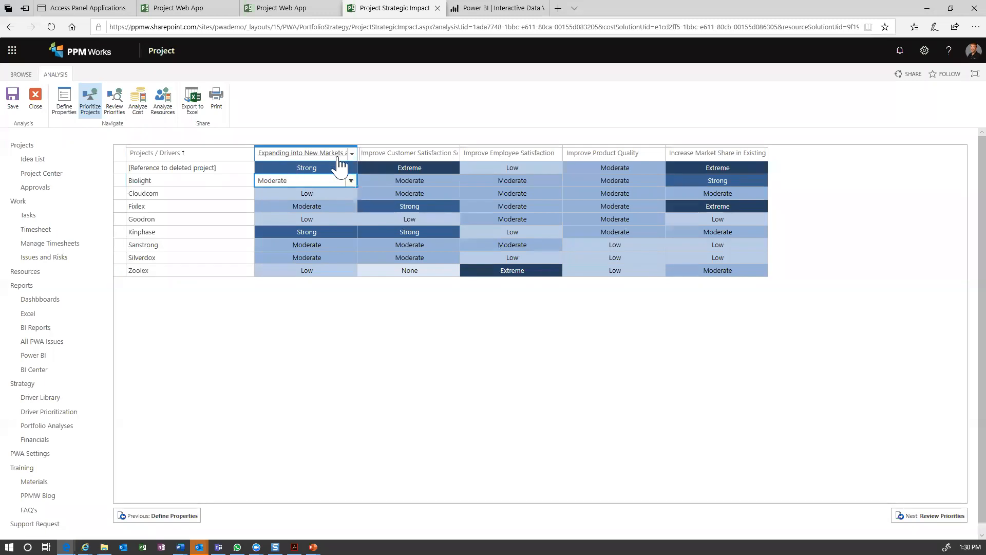
click(351, 180)
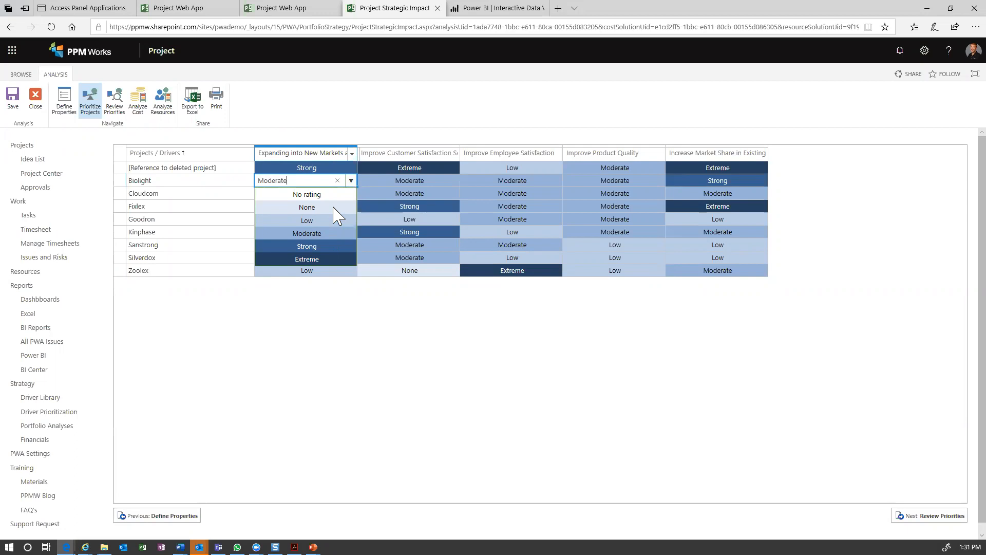
click(351, 181)
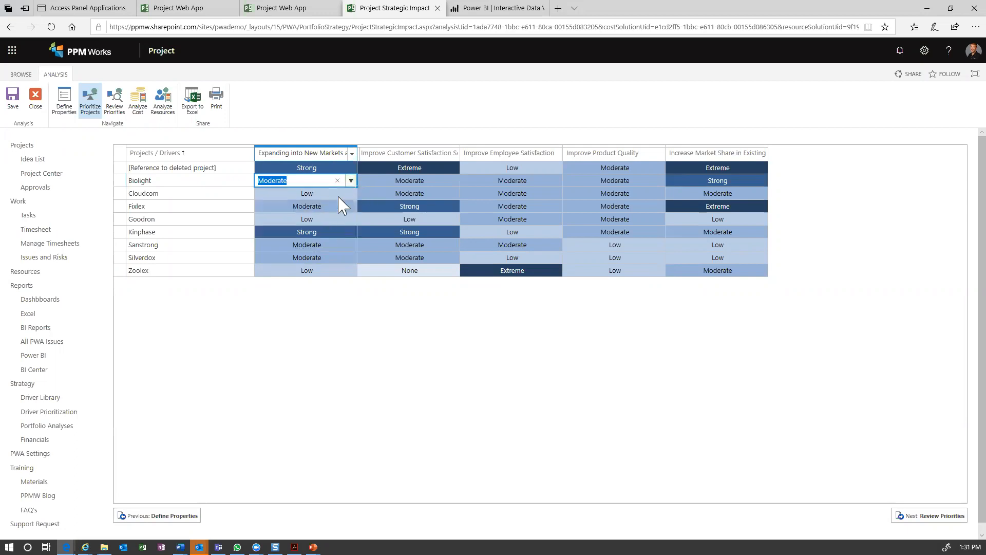
click(350, 181)
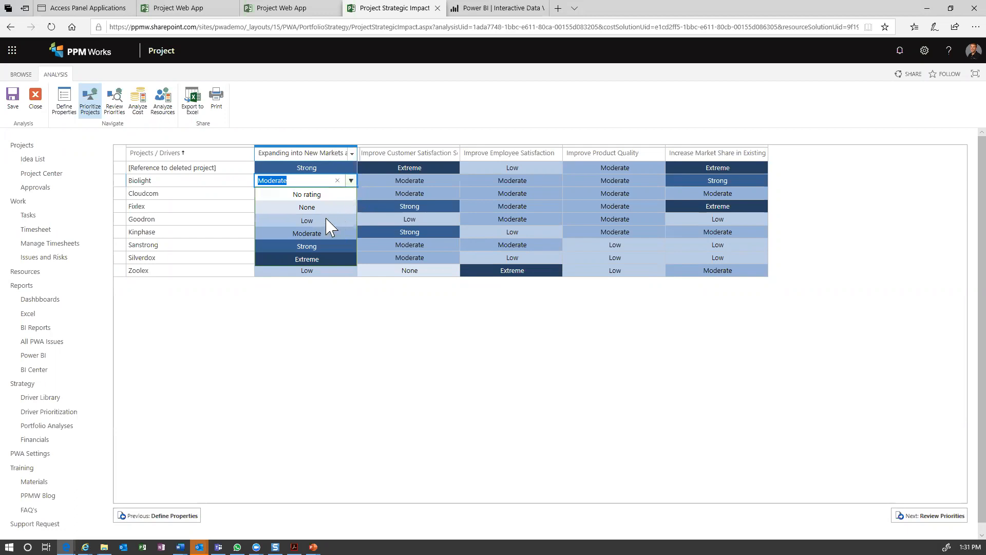
click(320, 207)
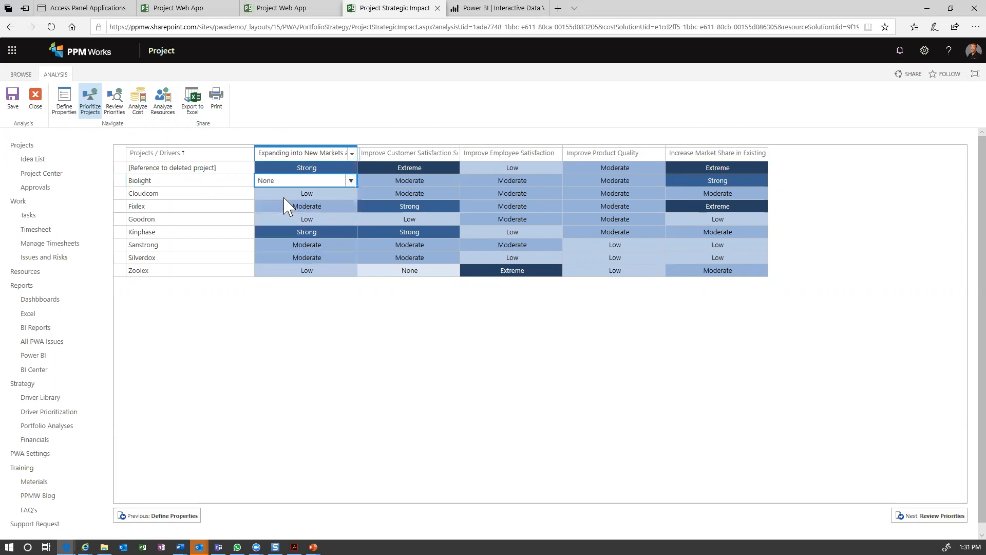
Step: Restore Biolight's Expanding into New Markets rating to Moderate, and try to continue to the priorities review
click(351, 180)
click(322, 231)
click(934, 516)
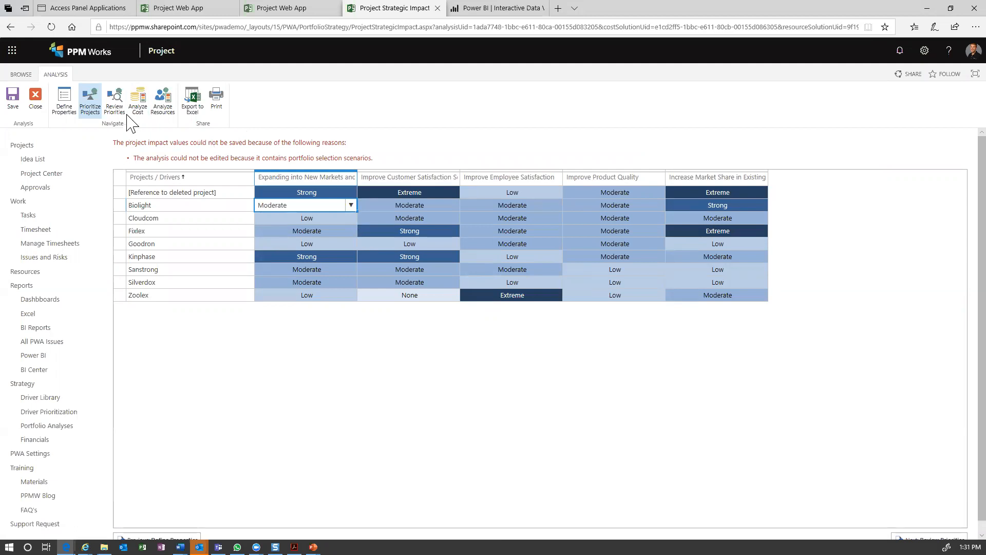
click(148, 179)
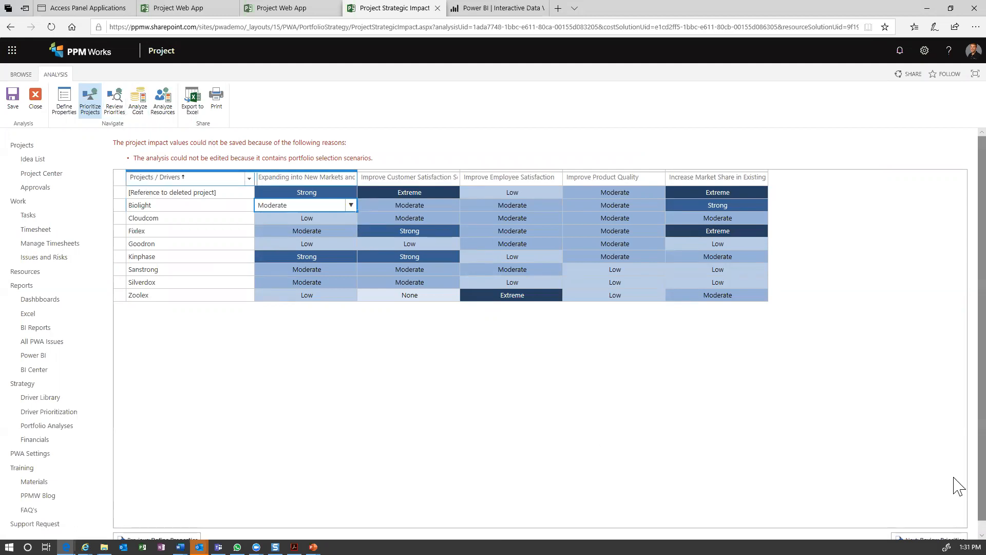
scroll(959, 488, down, 1)
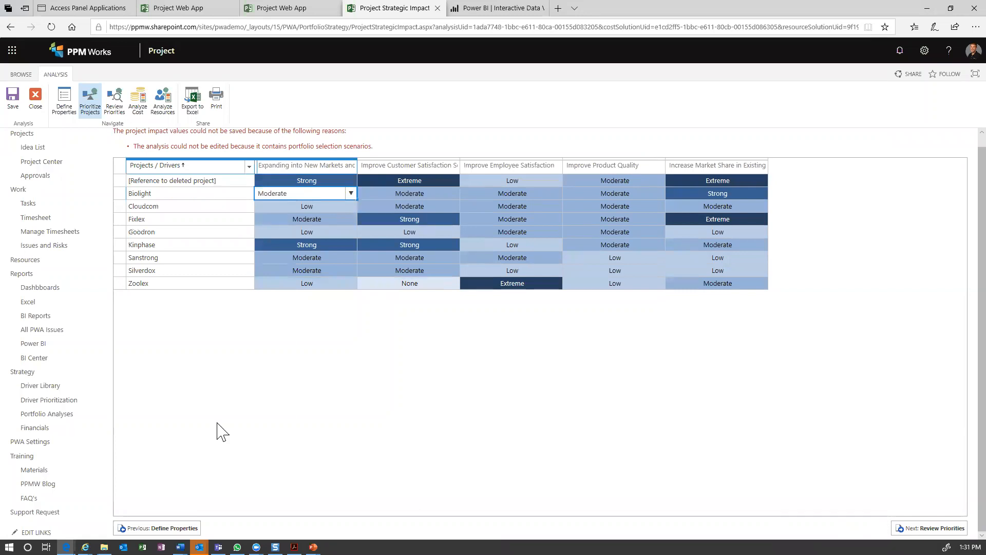
Step: Look at the analysis's calculated project priorities, and highlight the four highest-ranked projects
click(142, 97)
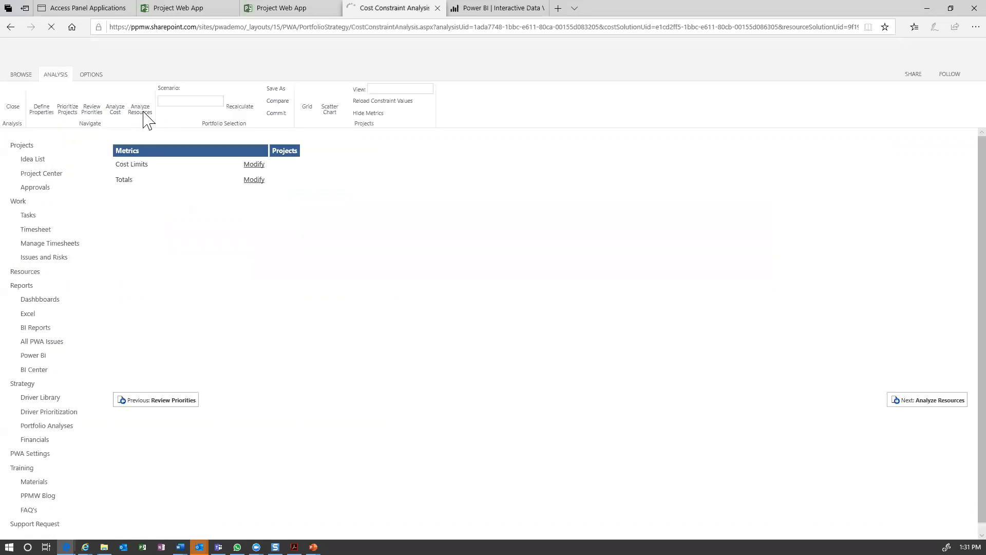
click(96, 112)
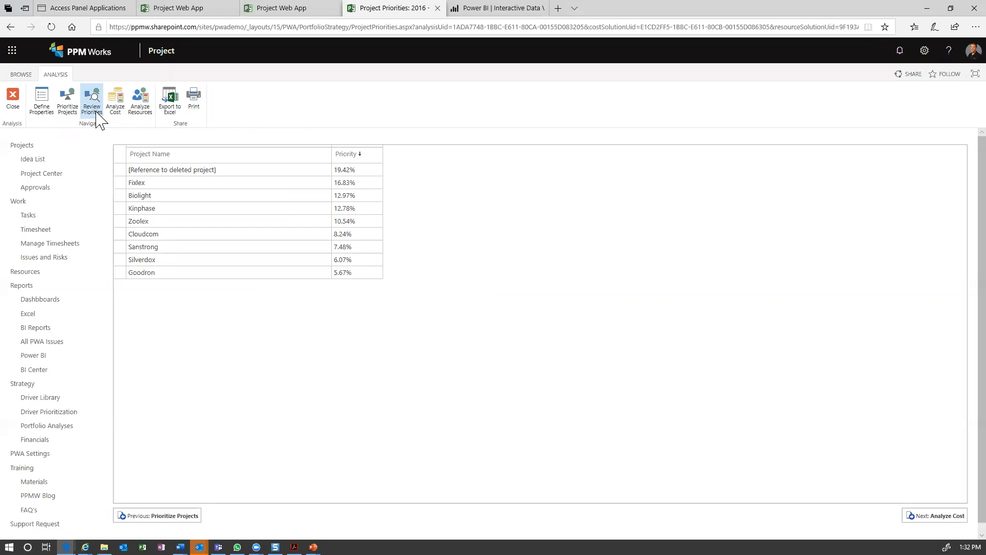
drag(265, 173, 265, 207)
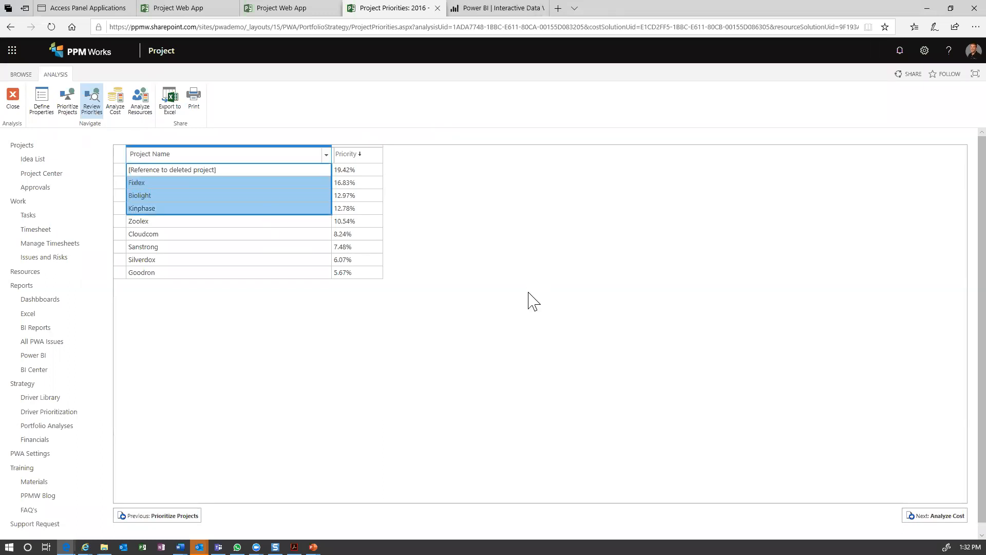
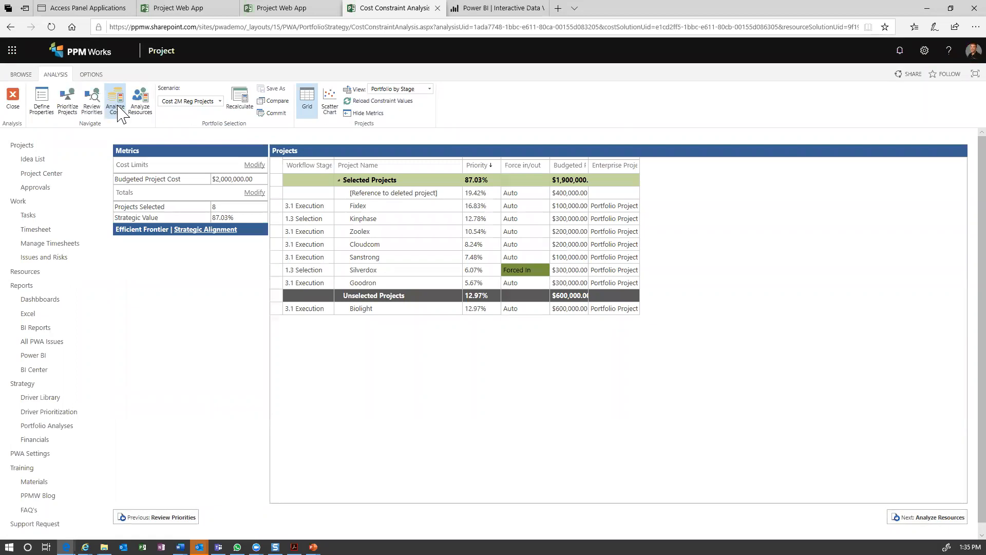
Step: Load the Baseline scenario in the cost analysis, and widen the Workflow Stage Name column to show its full heading
click(219, 102)
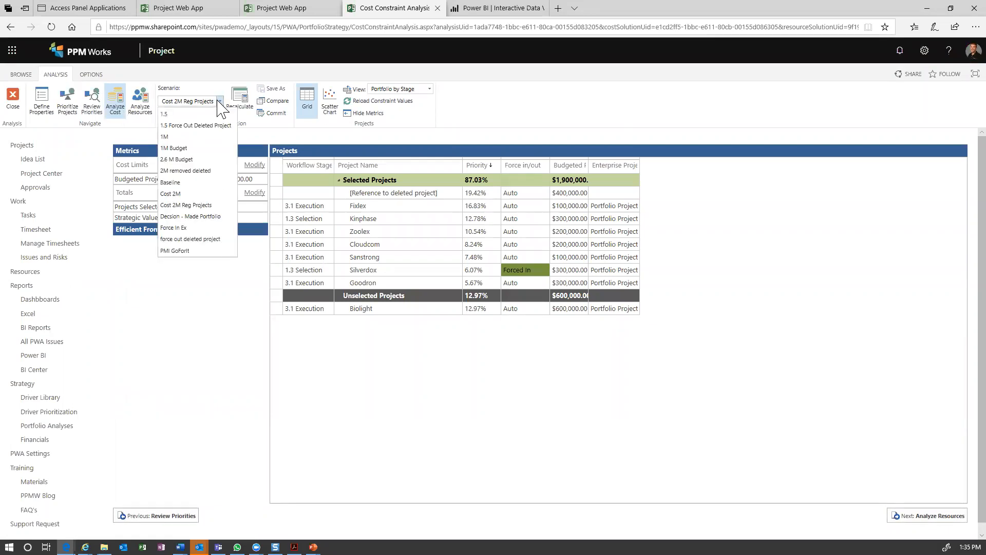
click(174, 183)
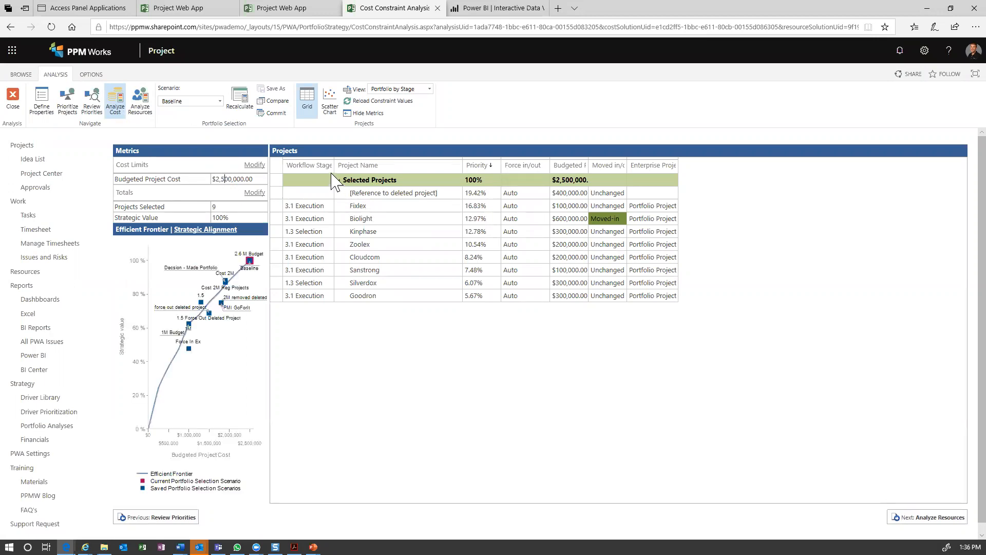
drag(334, 167, 356, 171)
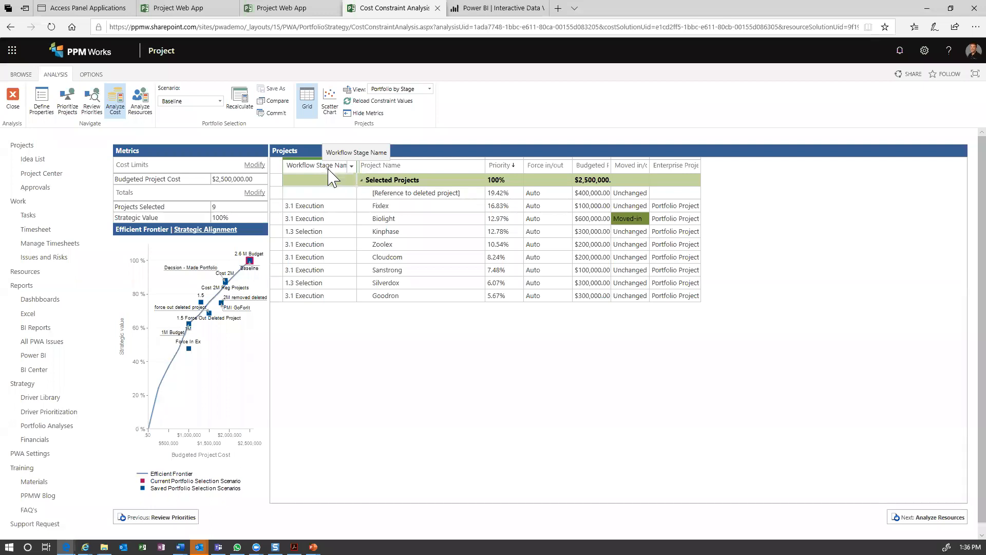
Step: Switch the cost analysis to the Cost 2M scenario, and highlight the workflow stages of the unselected projects
click(221, 101)
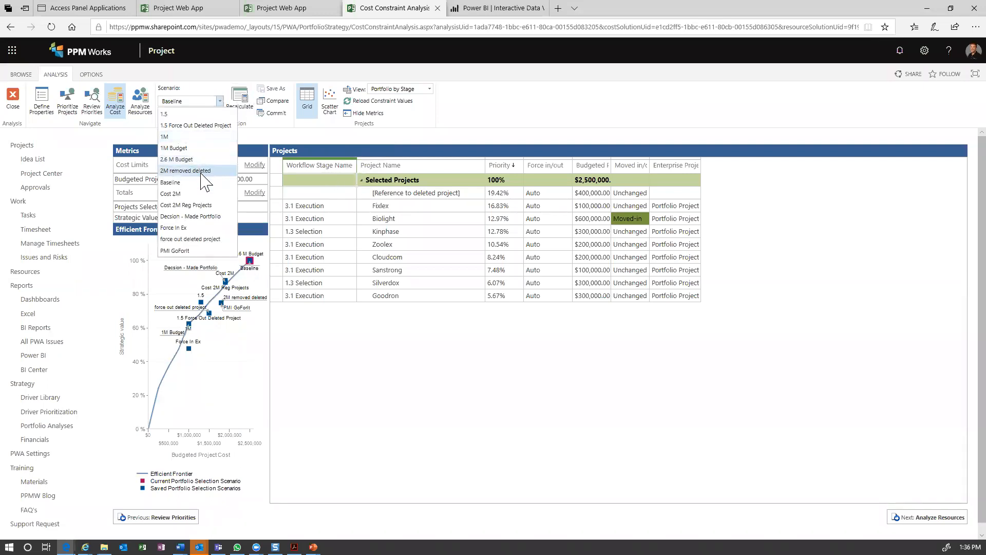
click(190, 194)
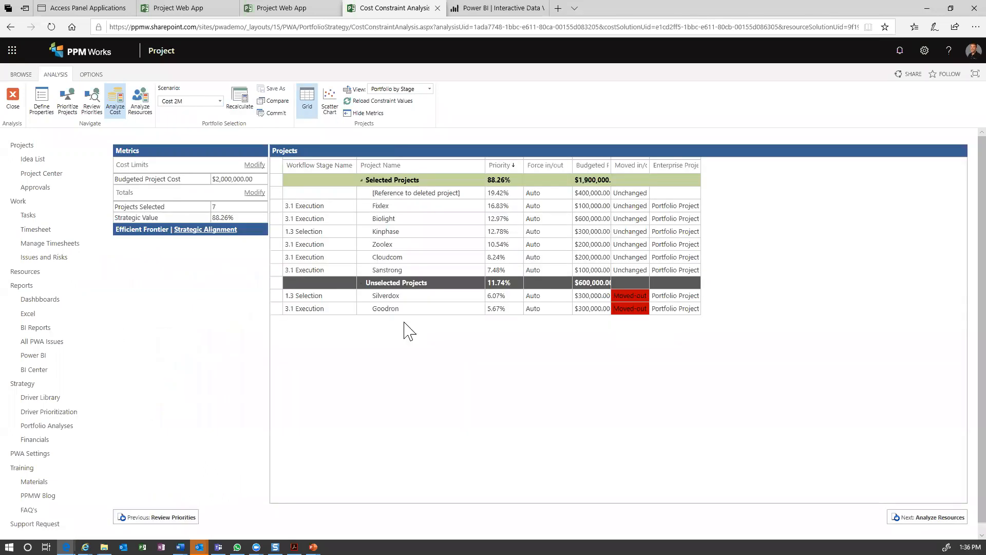
mouse_move(326, 194)
mouse_down()
mouse_move(322, 272)
mouse_move(334, 312)
mouse_up()
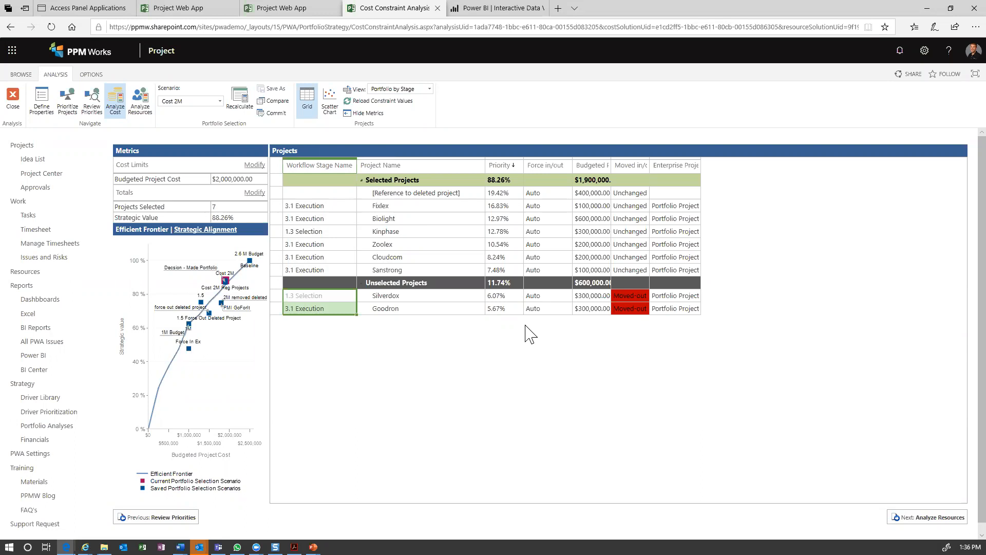
Step: Set the force in/out option of the unselected Silverdox project to Forced-in
click(565, 296)
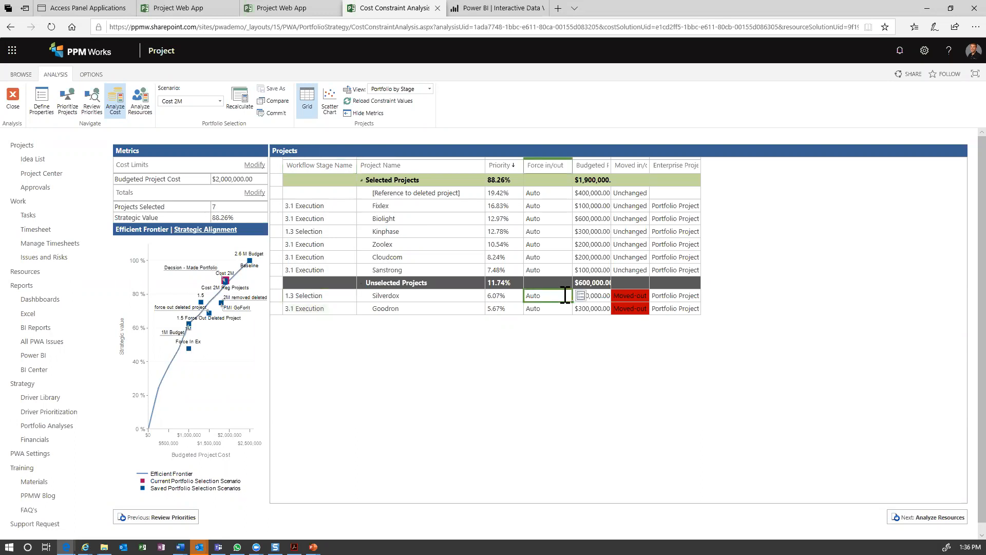
click(581, 296)
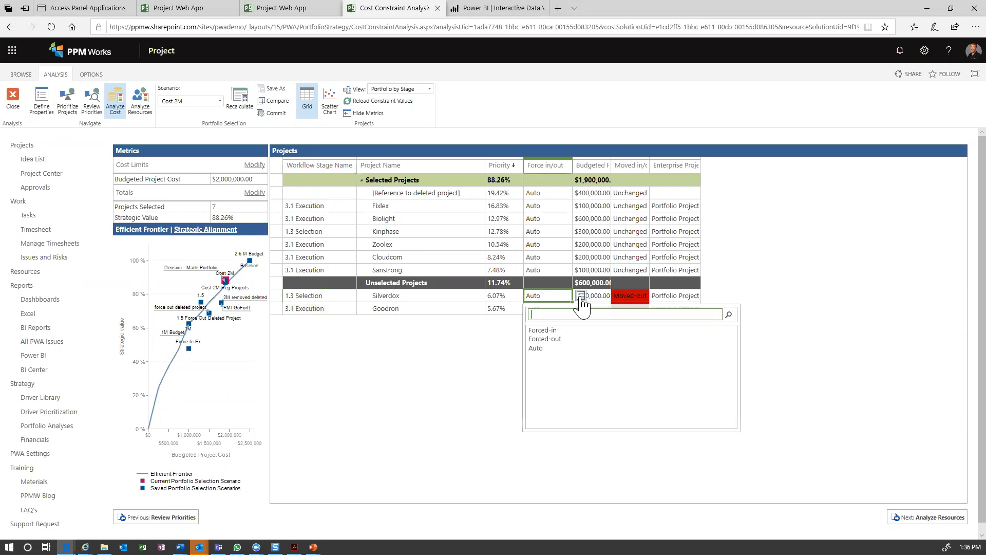
click(557, 330)
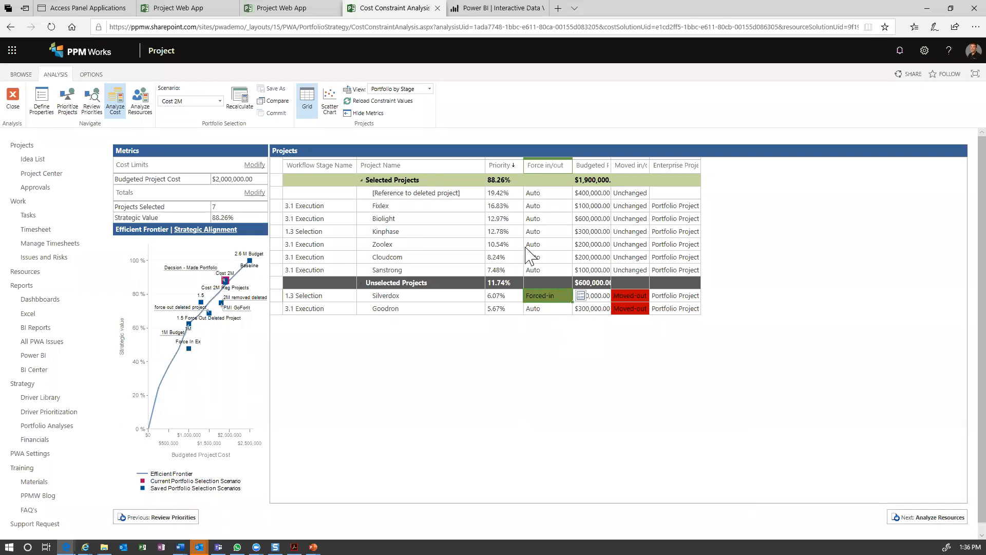
Step: Try to recalculate the Cost 2M scenario with Silverdox forced in, and highlight the guidance about forcing out deleted projects
click(240, 108)
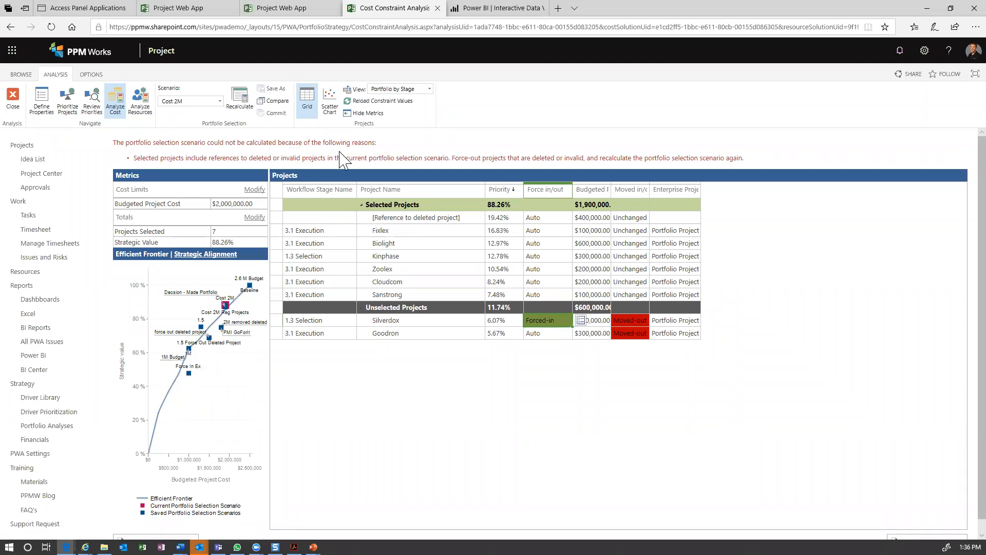
drag(349, 161, 523, 157)
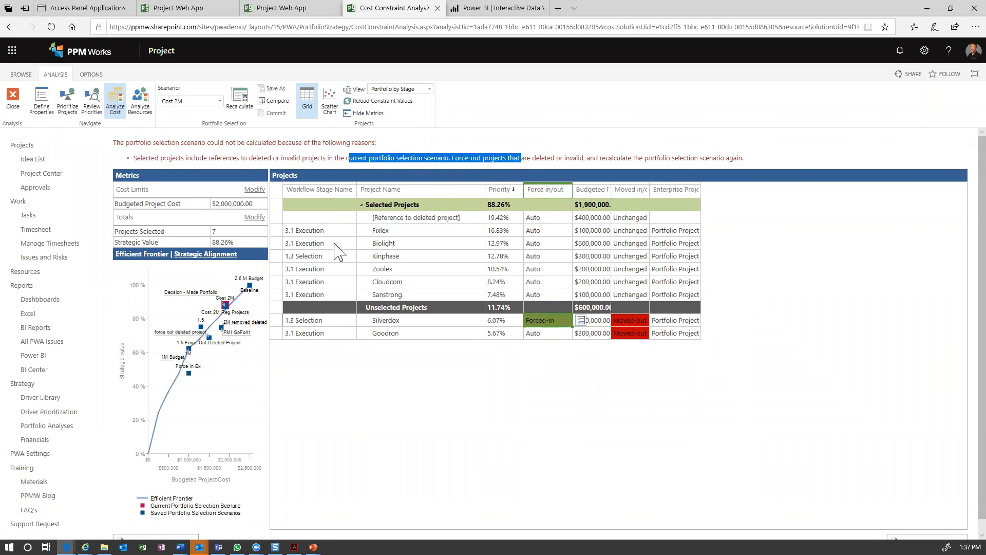
Step: Switch the cost analysis to the Cost 2M Reg Projects scenario, and highlight the priorities of the selected projects
click(220, 101)
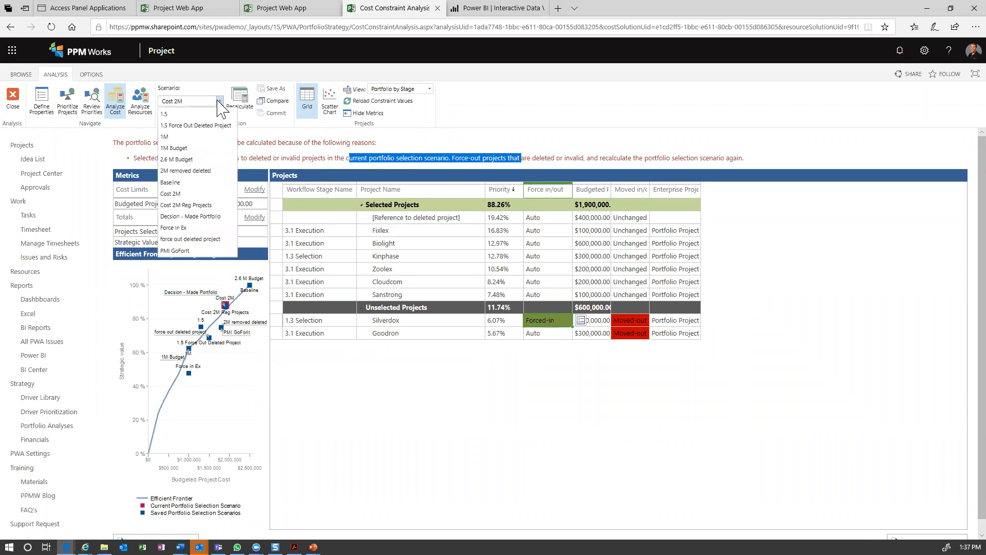
click(187, 205)
click(441, 317)
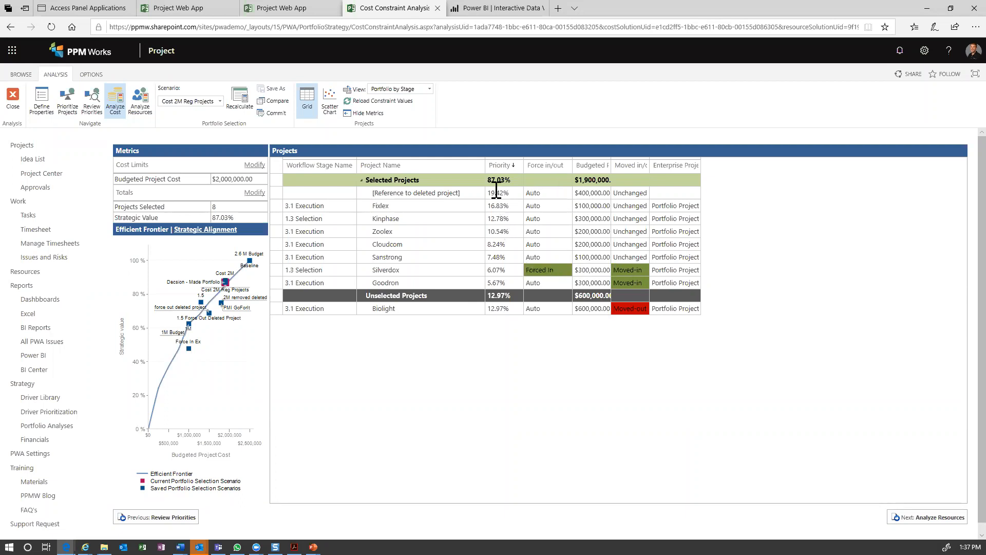
drag(494, 194, 513, 288)
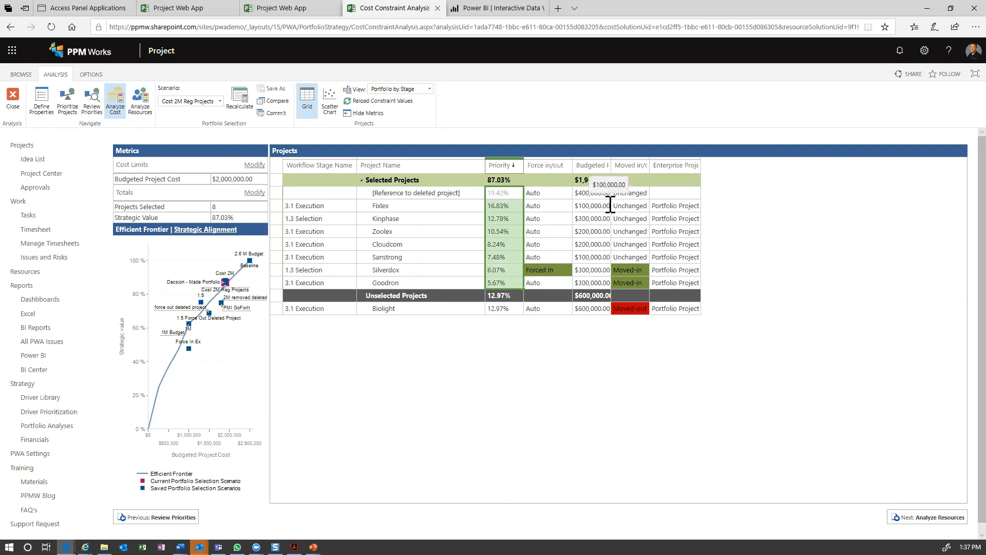
click(586, 181)
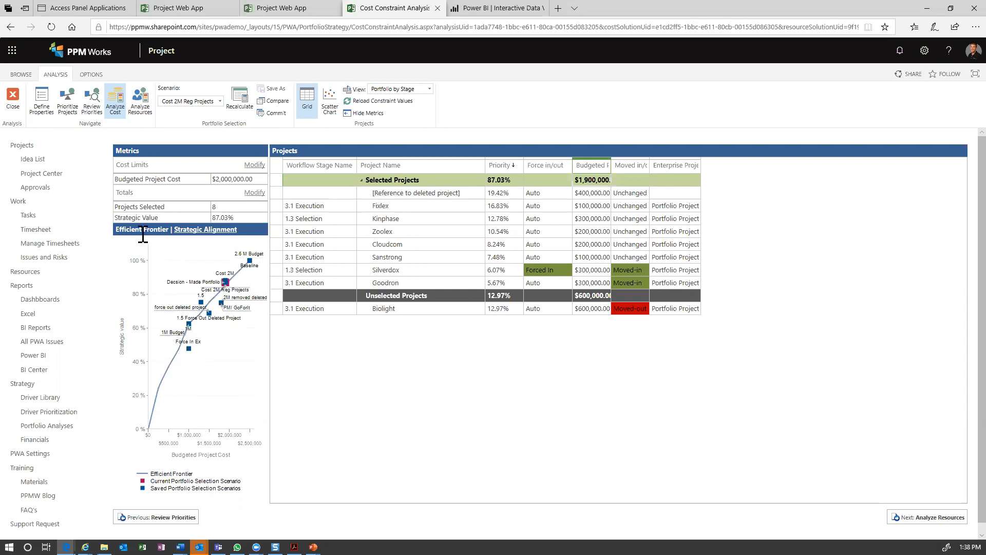
Step: Show the Strategic Alignment chart, and compare each driver's importance with its budgeted project cost
click(198, 231)
mouse_move(218, 280)
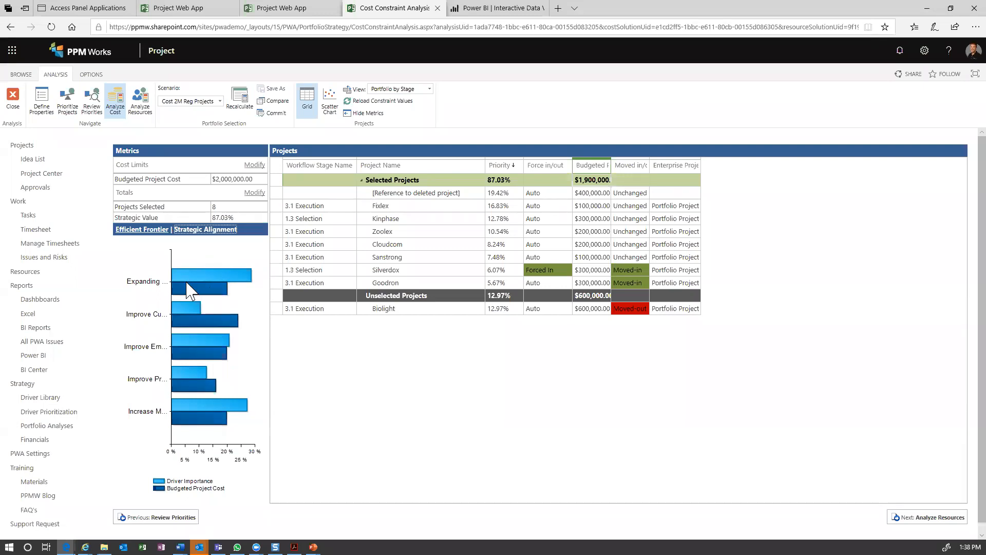
mouse_move(183, 290)
mouse_move(238, 415)
mouse_move(223, 324)
mouse_move(178, 310)
Step: Load the Decision - Made Portfolio scenario in the cost analysis, and proceed to the resource analysis
click(220, 100)
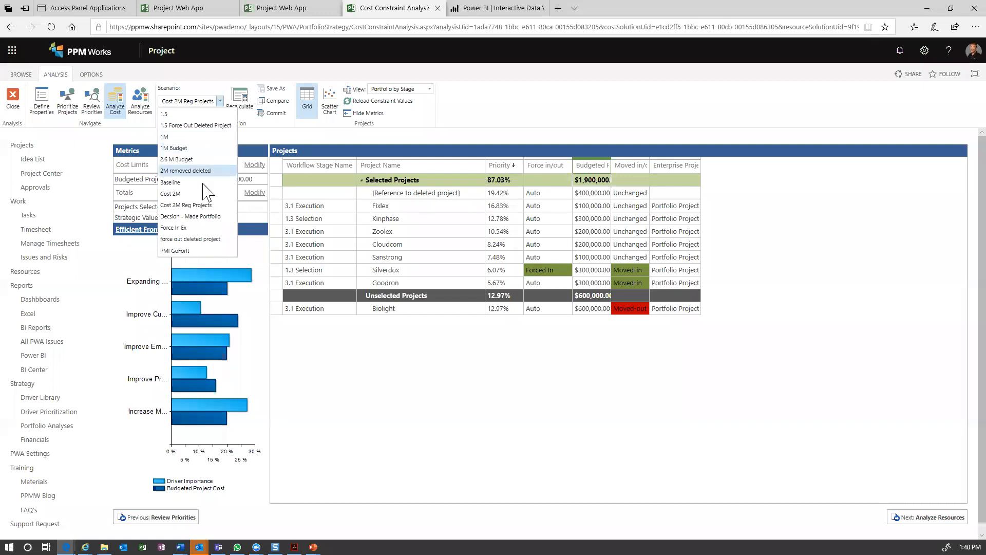
click(201, 218)
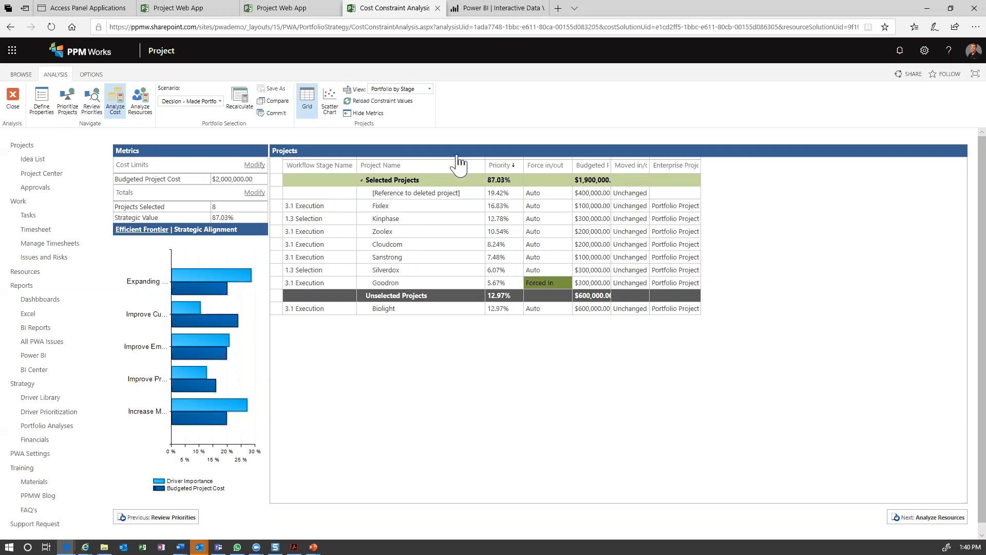
click(147, 109)
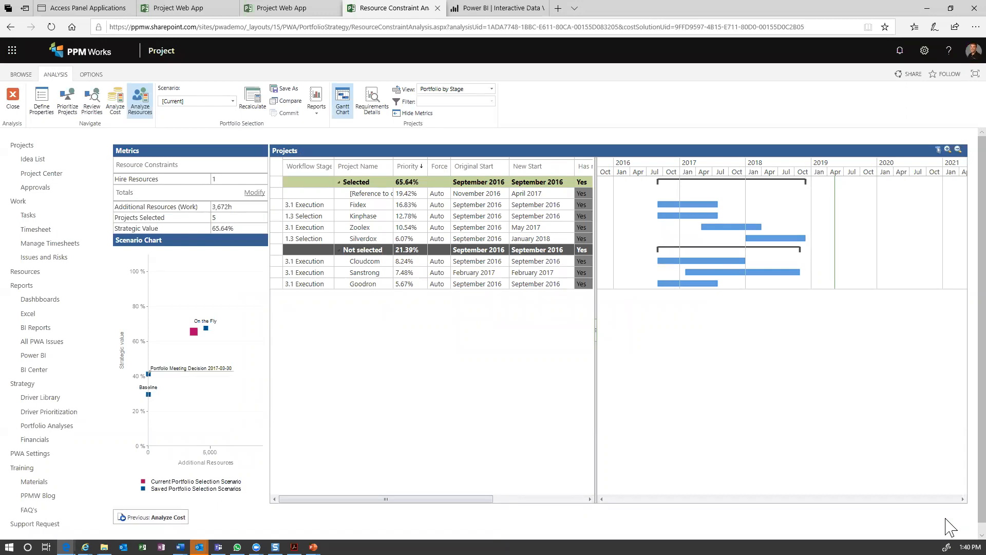
Step: Load the Baseline scenario in the resource analysis, and widen the projects grid to show the full Moved in/out column
click(234, 102)
click(202, 130)
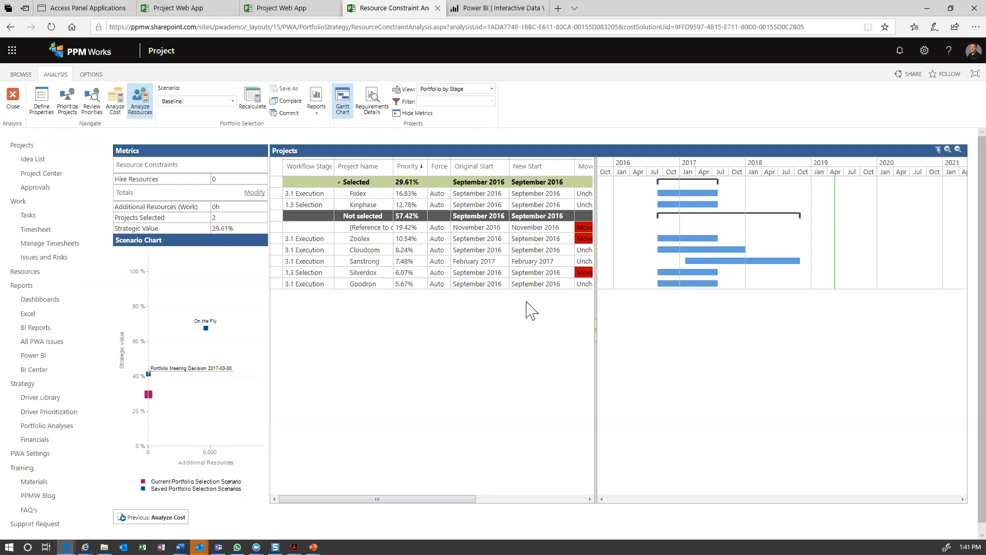
click(471, 239)
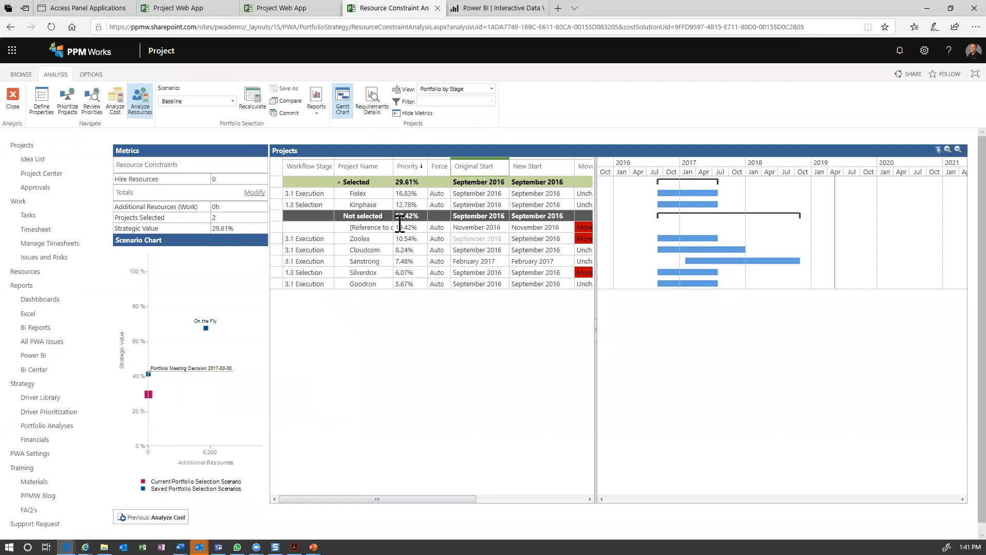
drag(596, 224, 661, 226)
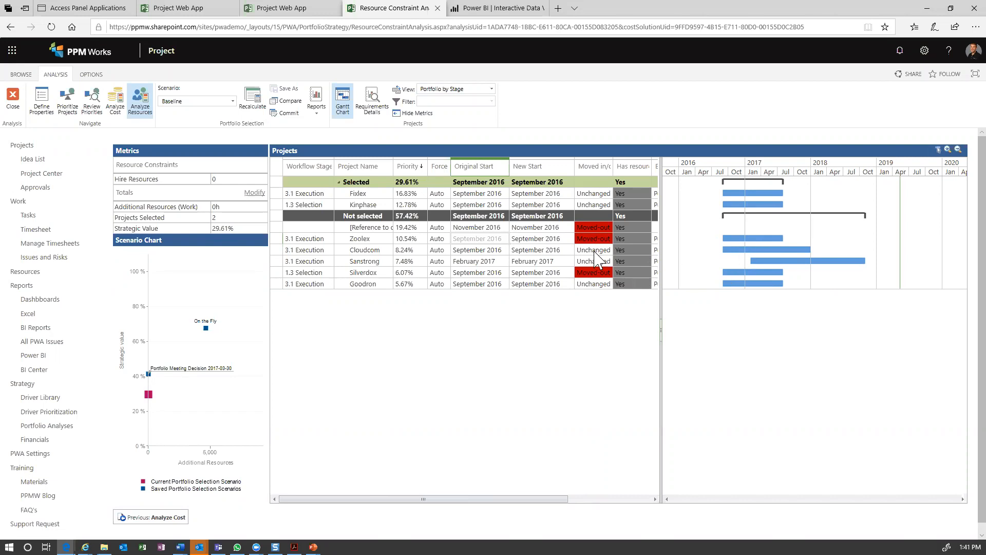
Step: Set the new start of Zoolex to March 2017 and the new start of Cloudcom to June 2017
click(535, 240)
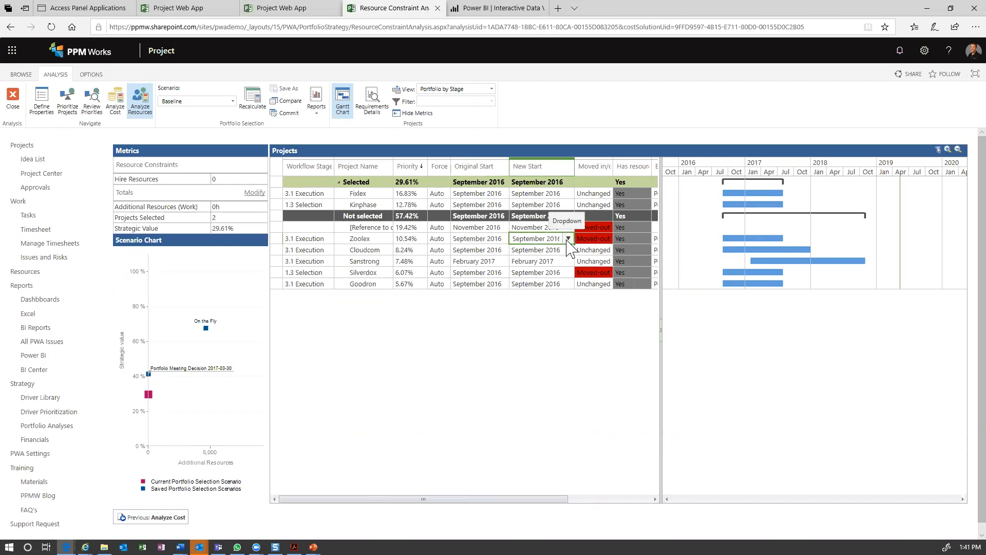
click(568, 238)
click(537, 335)
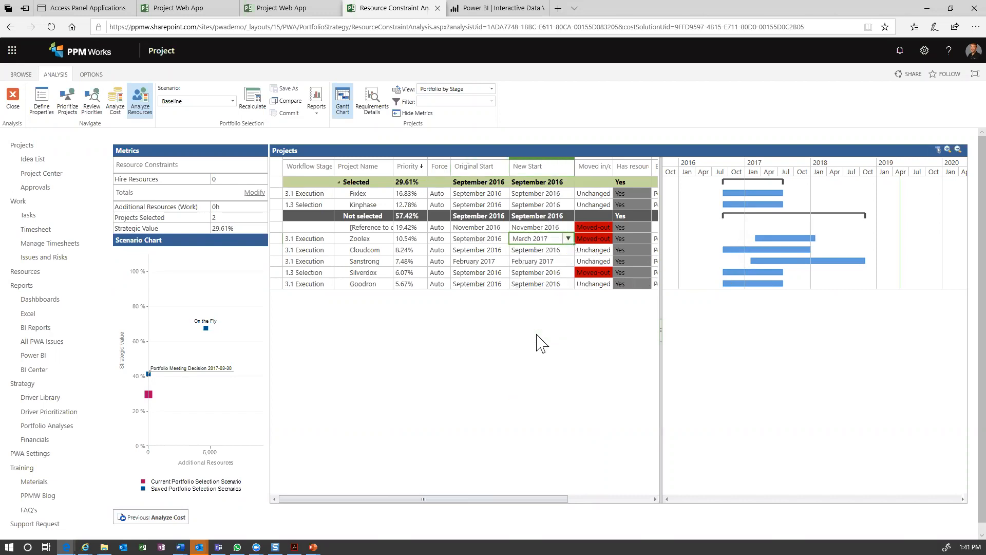
click(569, 250)
click(569, 250)
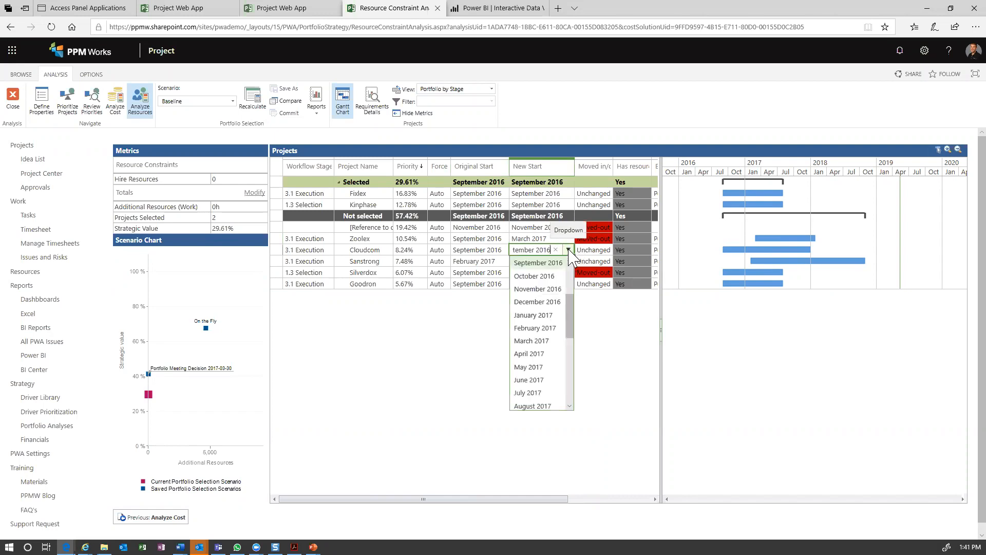
click(534, 379)
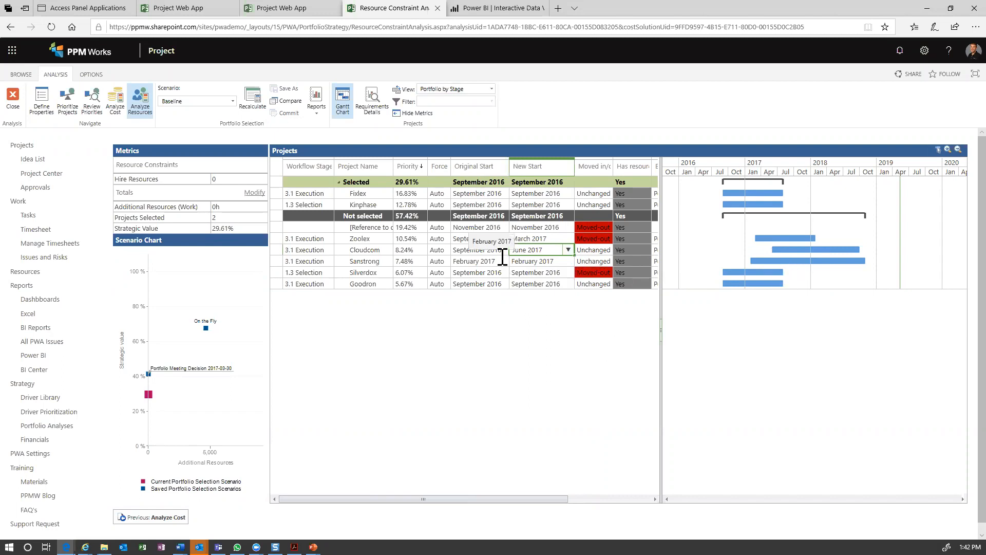
Step: Open the requirements details without keeping the start date changes, and inspect the Analyst row in the resource availability
click(373, 110)
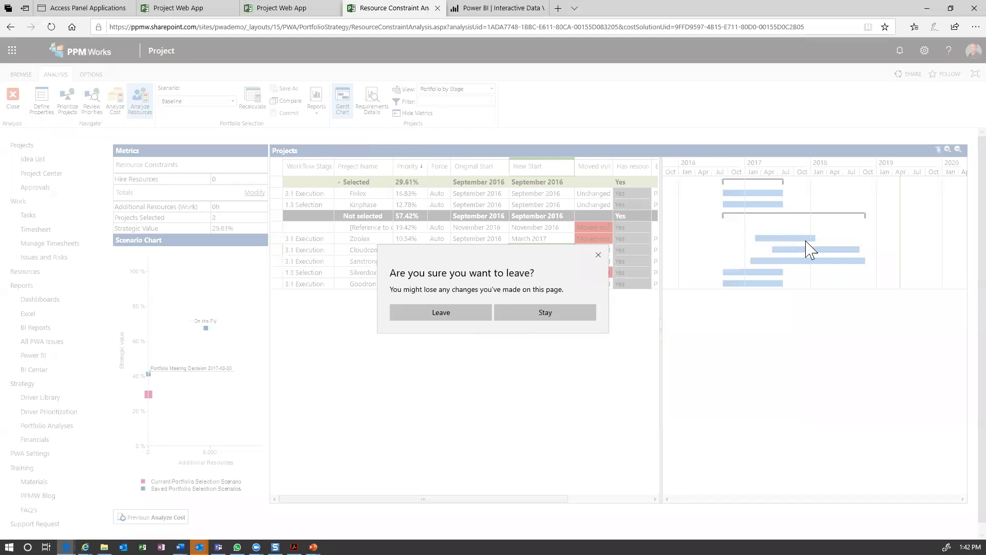
click(455, 313)
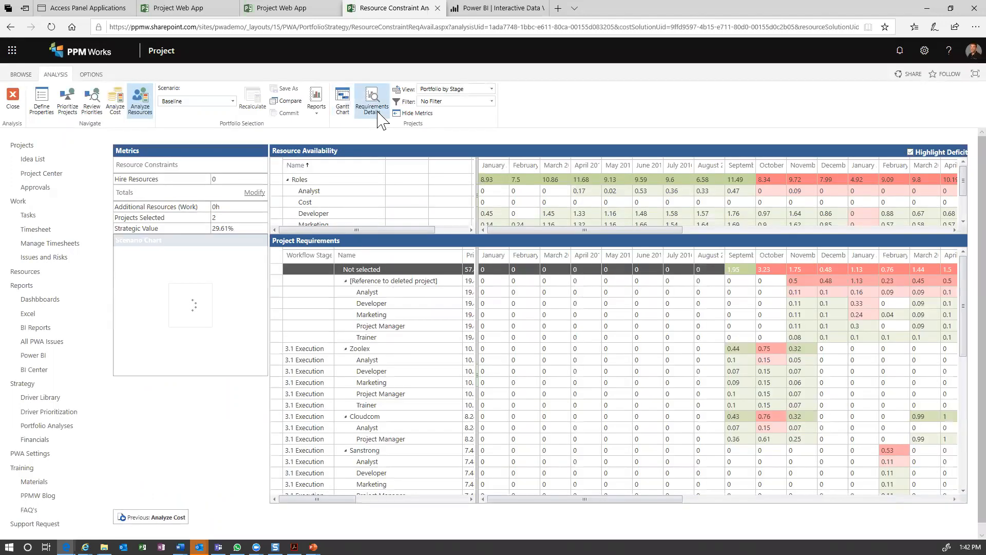
click(805, 191)
click(329, 192)
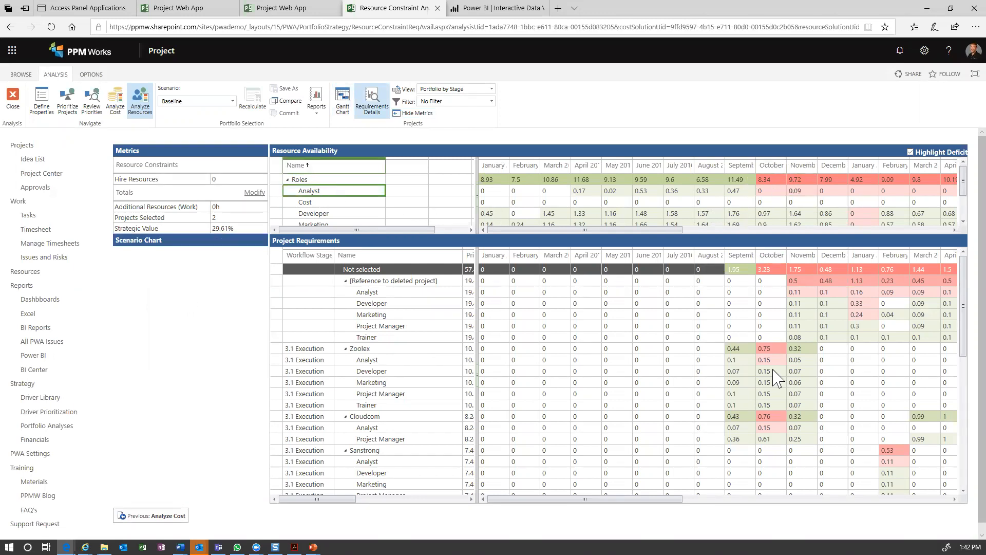
Step: Examine the October resource requirements of Zoolex and the Cloudcom analyst, collapsing the Zoolex roles
click(409, 348)
click(779, 350)
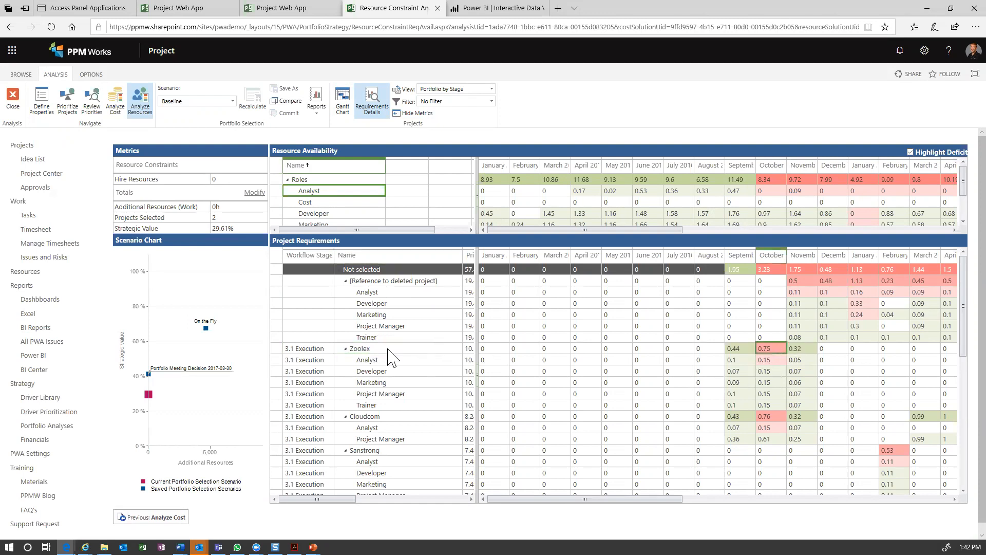
click(346, 349)
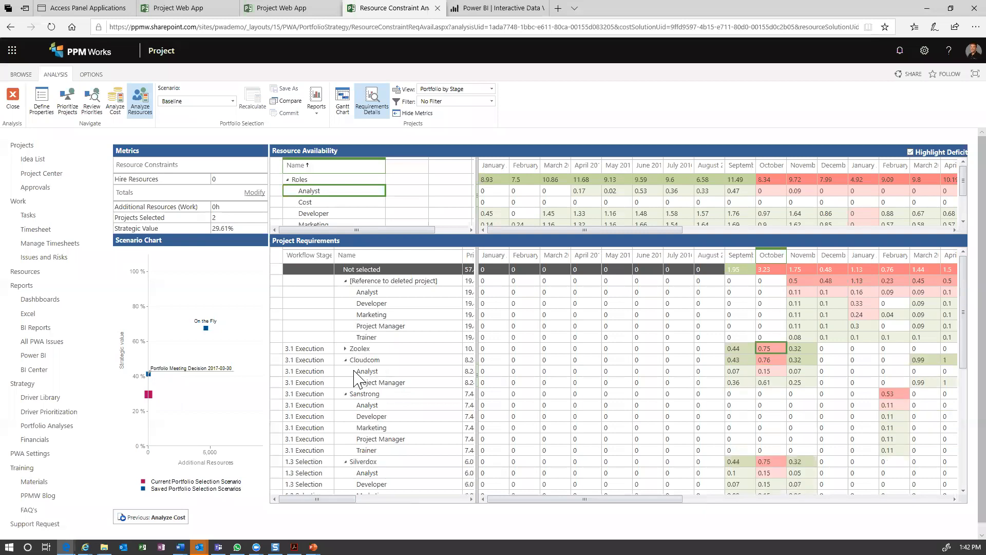
click(765, 370)
Step: Return the resource analysis to the Gantt Chart view, and check the new start date of the Zoolex project
click(317, 109)
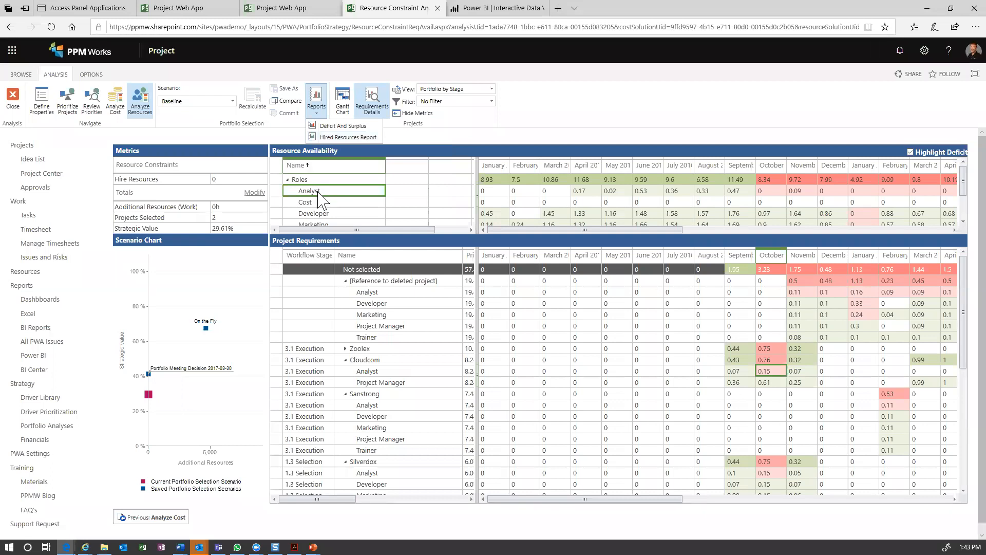
click(343, 109)
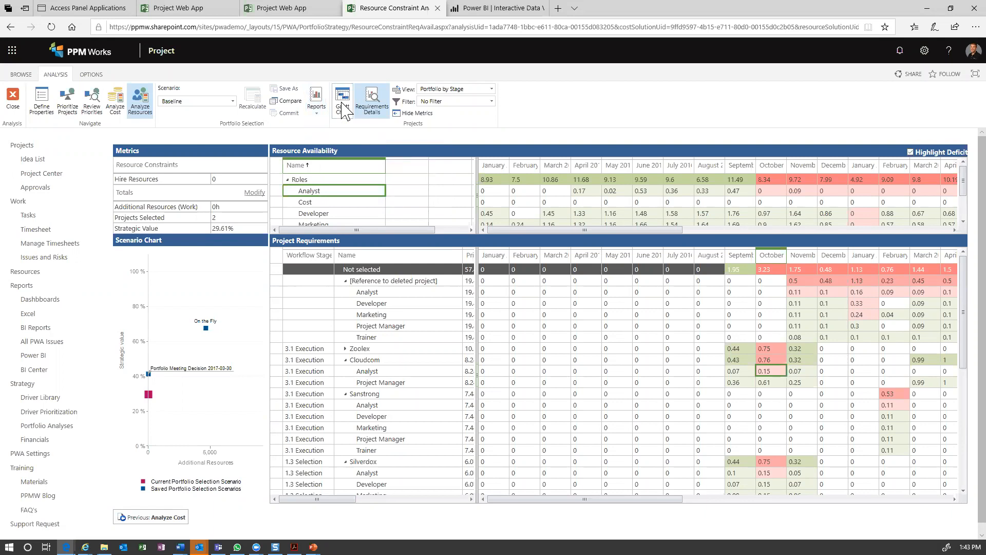
click(232, 101)
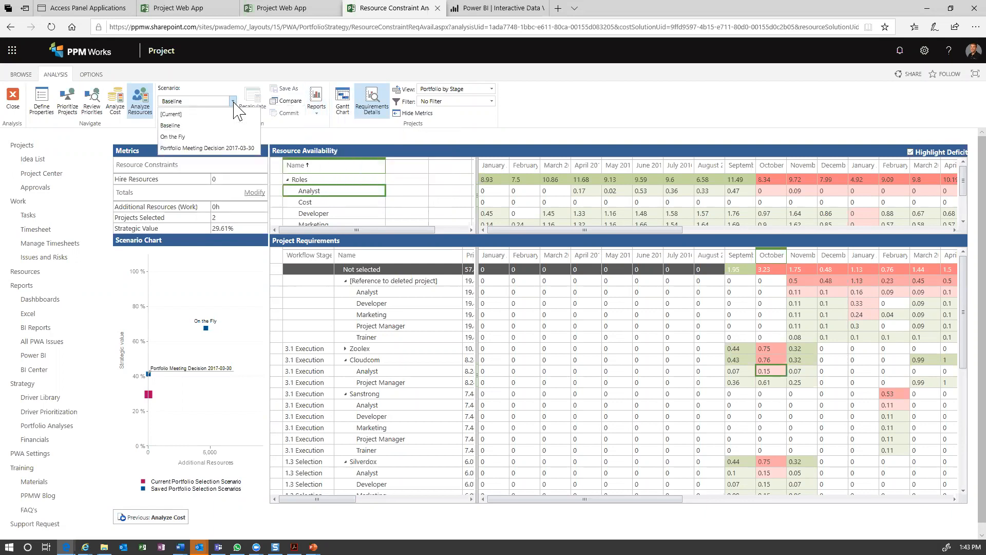
click(202, 138)
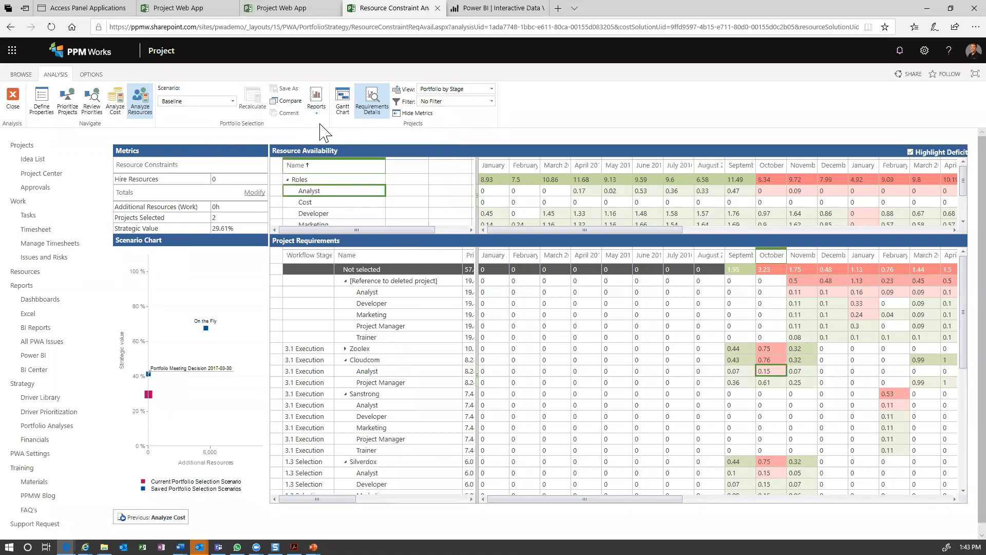
click(343, 109)
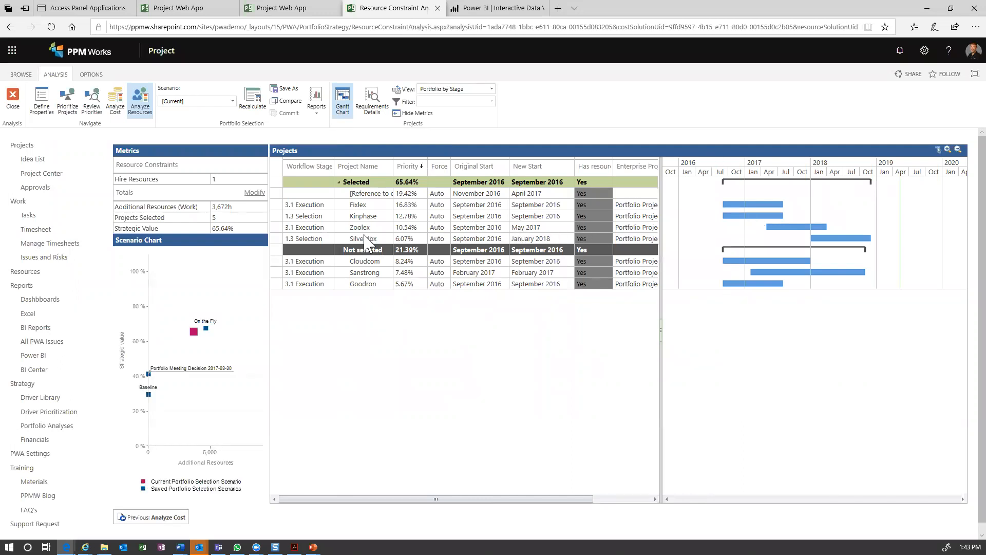
click(517, 229)
click(521, 227)
click(485, 250)
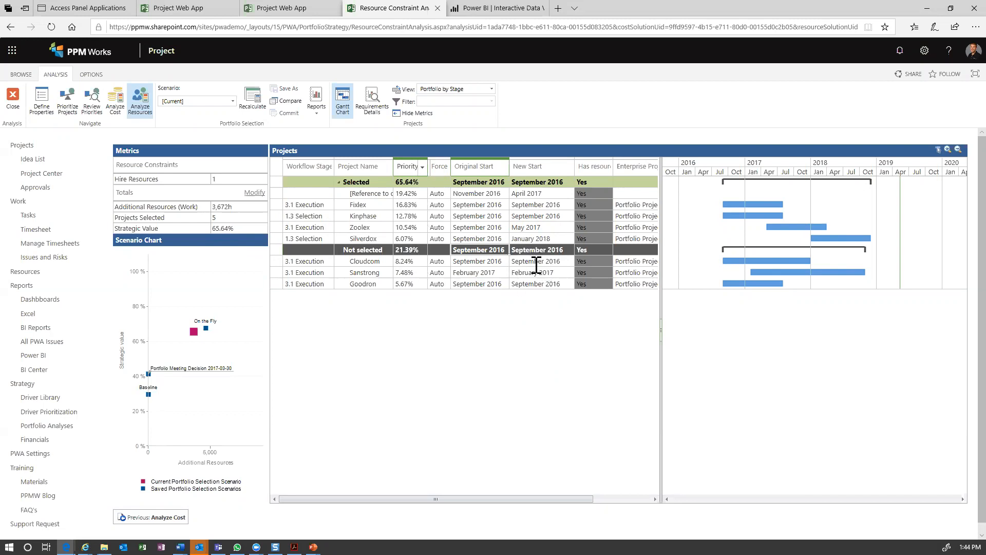
Step: Set the Hire Resources constraint to 2, and try to recalculate the portfolio selection scenario
click(209, 179)
text(2)
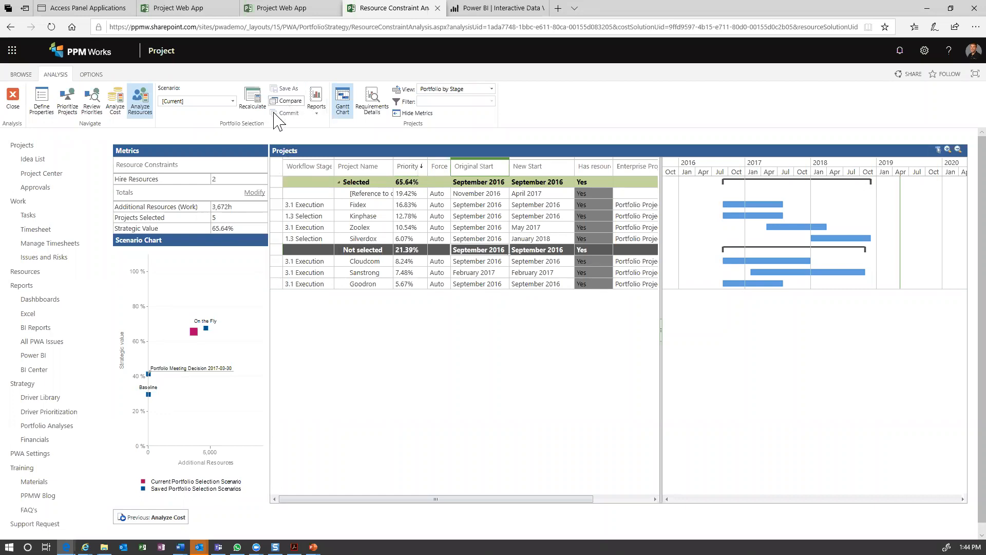
click(233, 101)
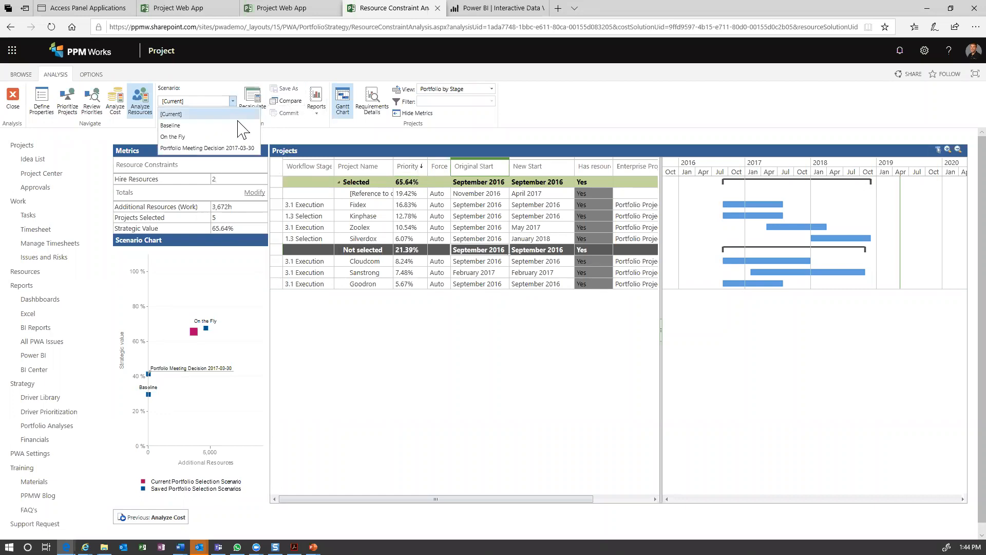
click(289, 132)
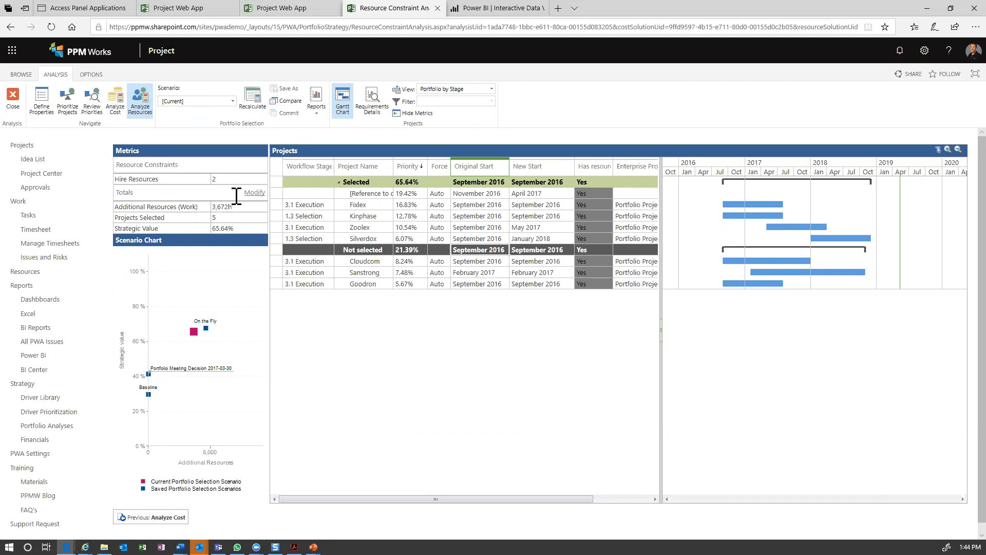
click(265, 108)
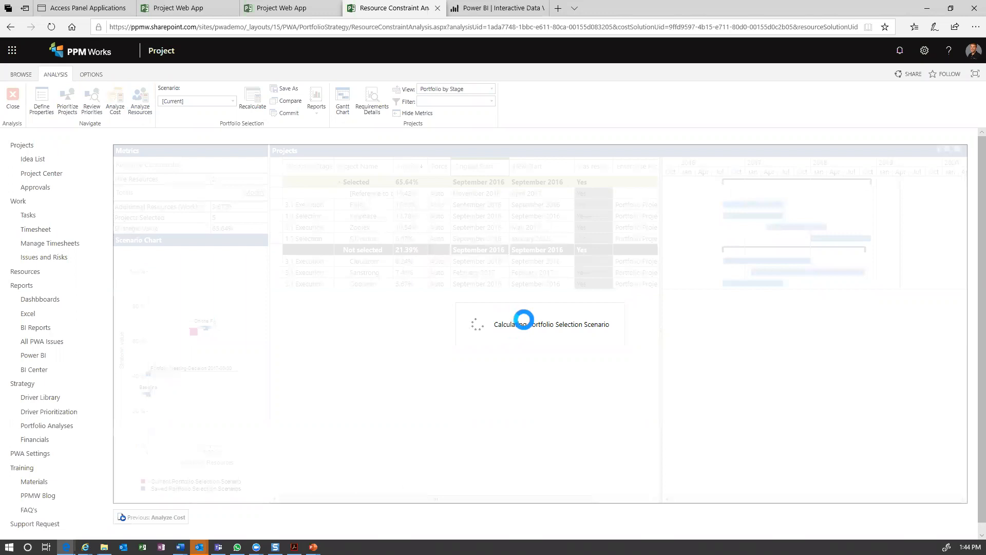
Step: Load the Portfolio Meeting Decision 2017-03-30 scenario in the resource analysis, discarding the changed constraint values
click(317, 106)
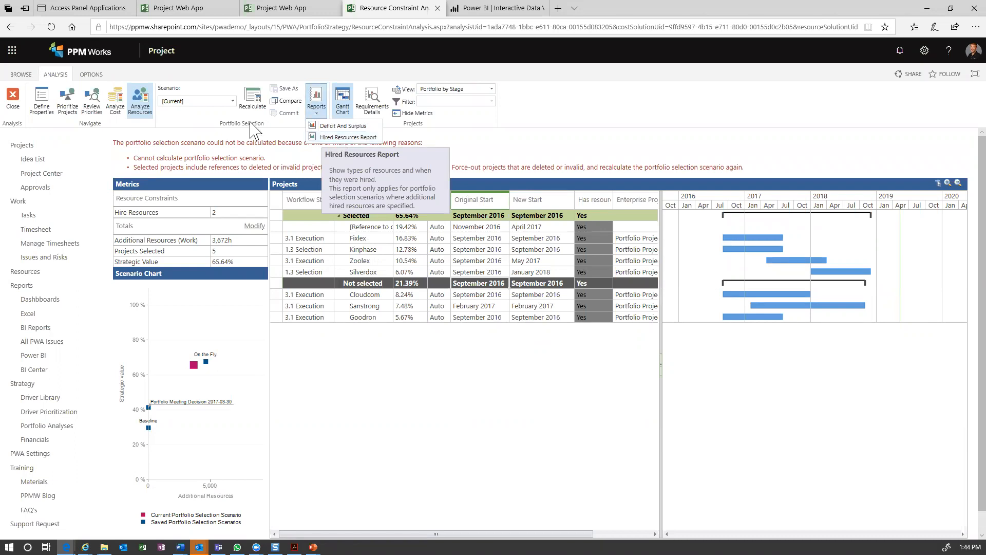
click(232, 103)
click(232, 101)
click(231, 147)
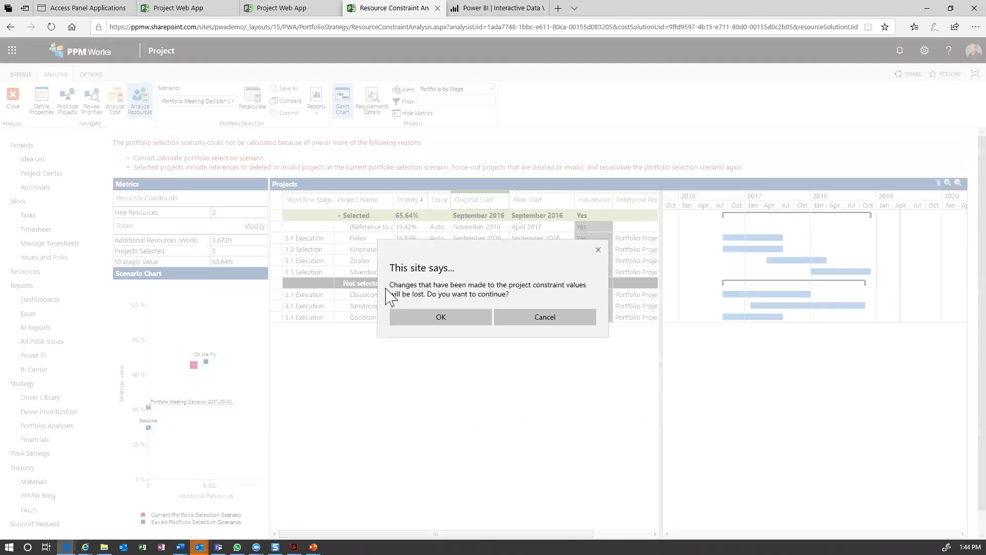
click(417, 316)
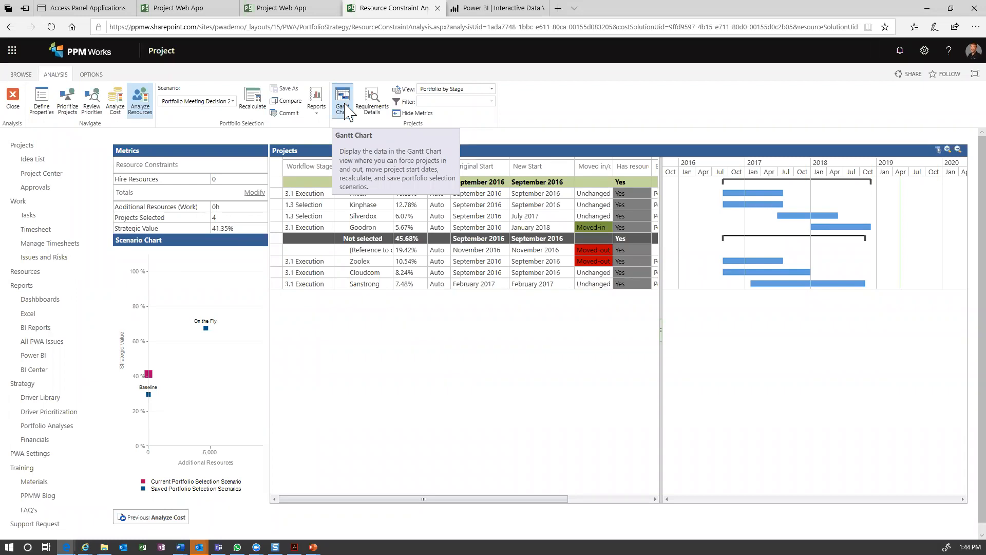
click(347, 108)
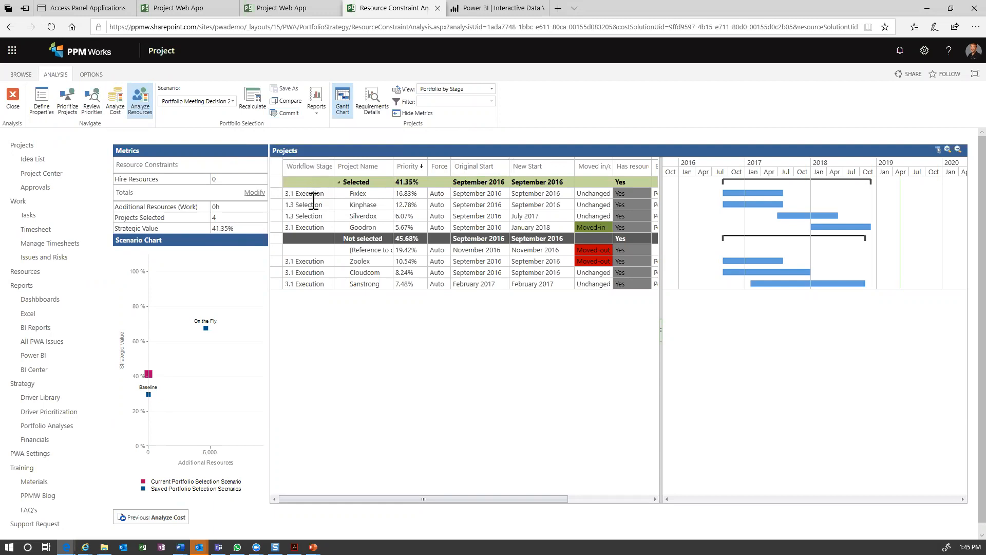
click(312, 203)
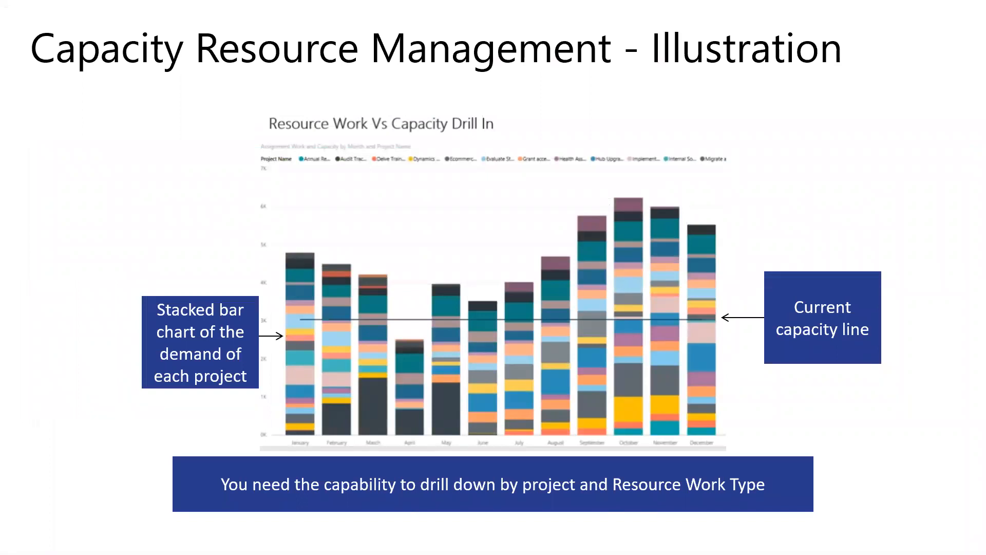
key(Right)
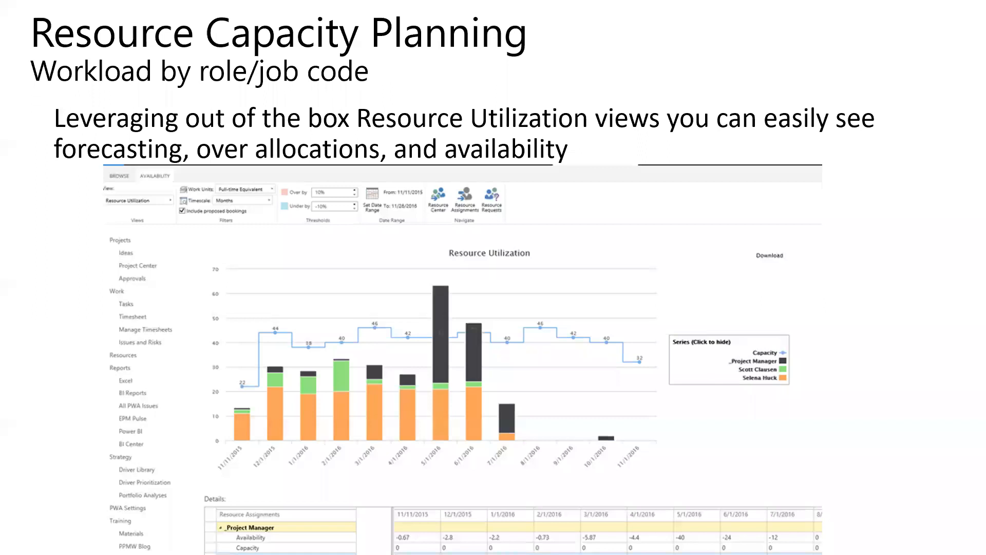
key(Right)
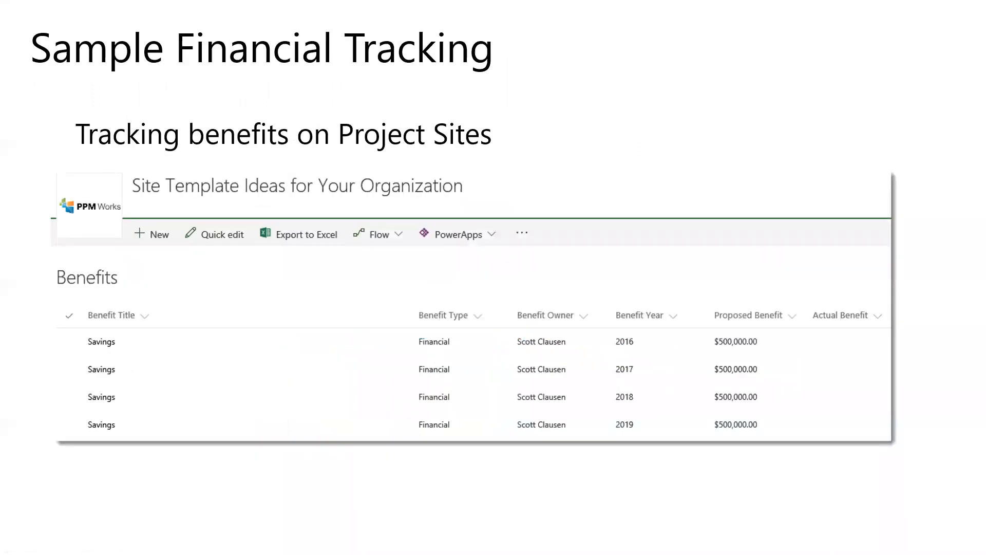
key(Left)
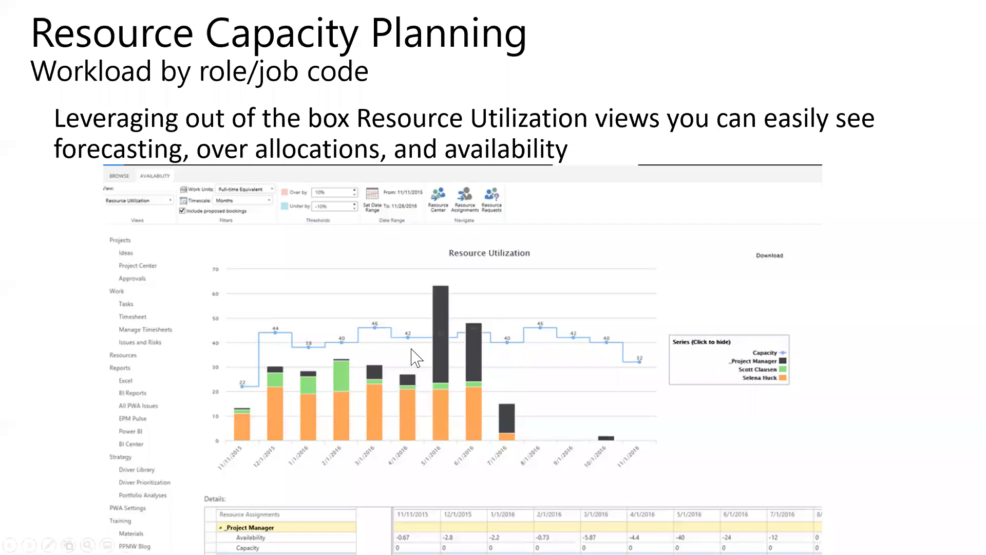
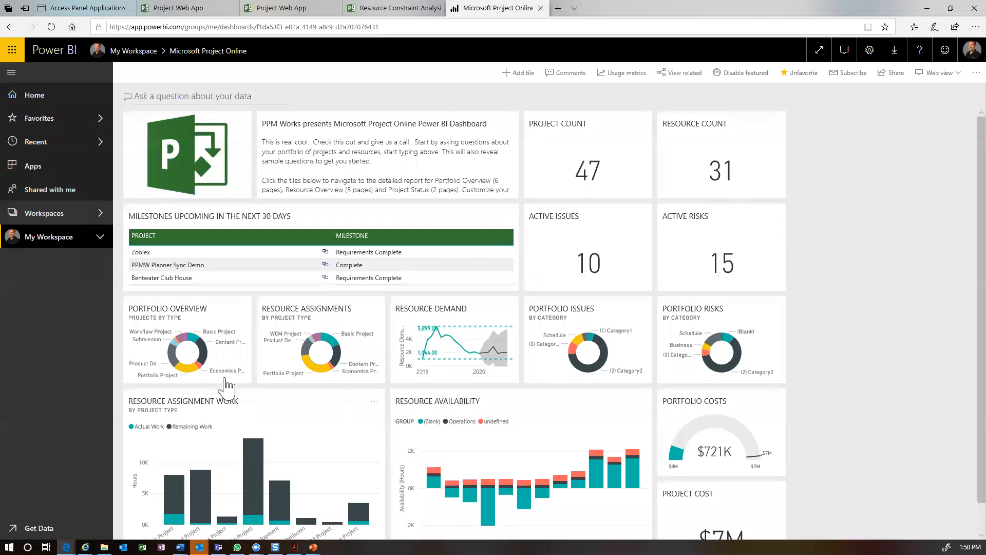
Step: In the Portfolio Overview report, filter the projects to the Workflow Project type and open the Goldlab project site
click(190, 375)
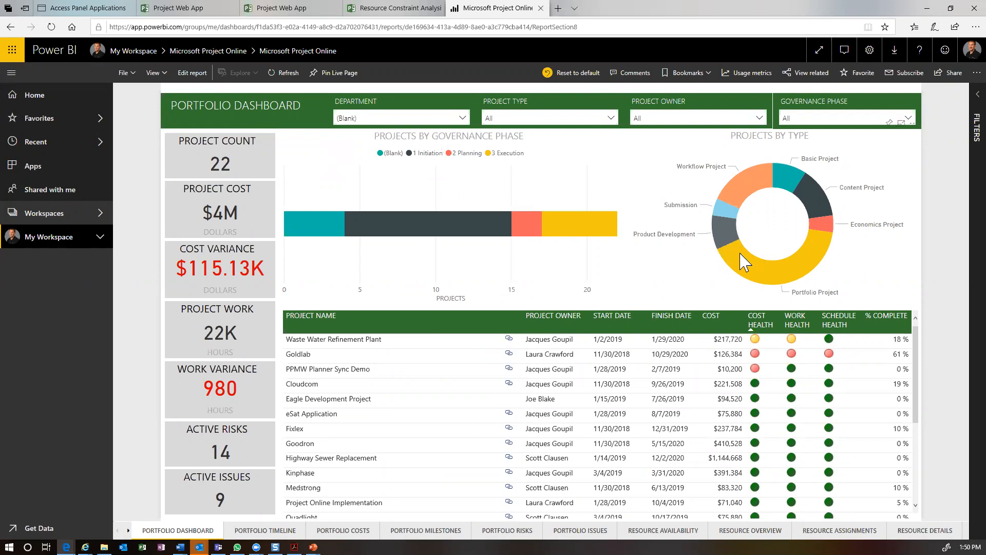
click(746, 187)
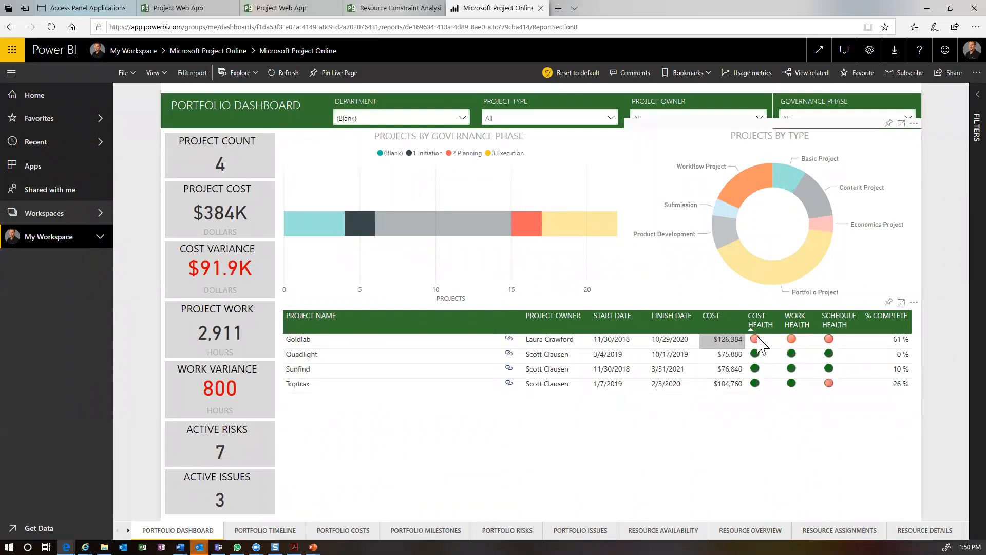
click(509, 340)
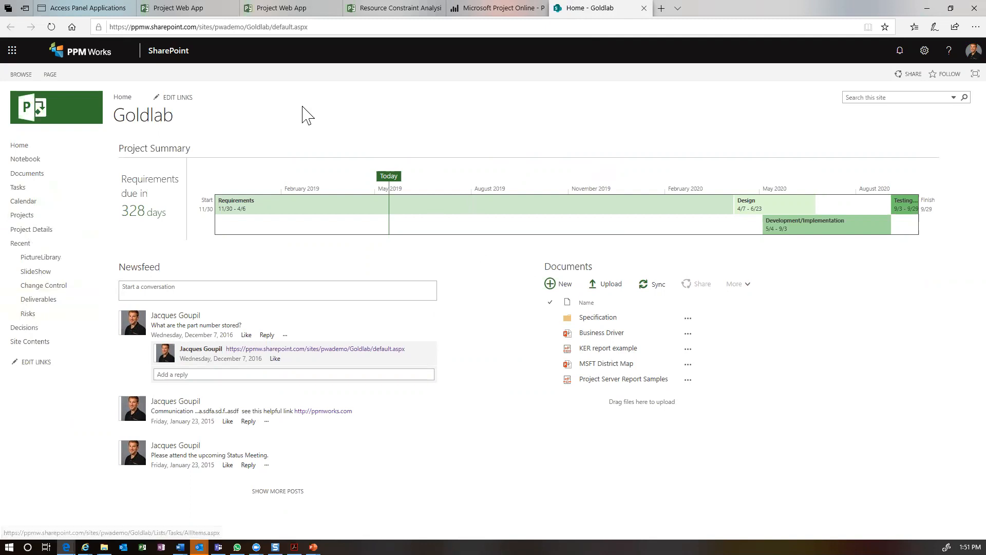
Step: Return to the Power BI portfolio dashboard and clear the project selection and type filter
click(493, 9)
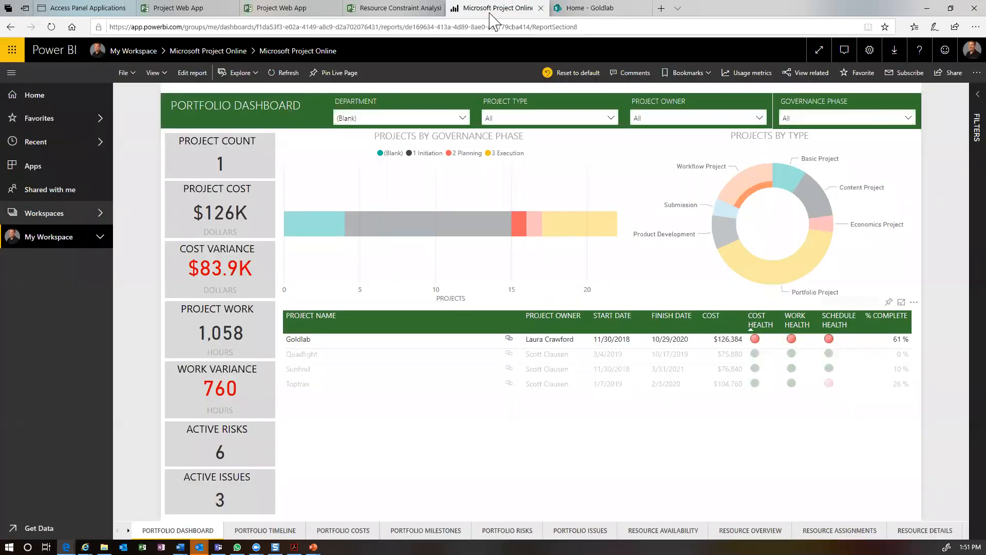
click(408, 347)
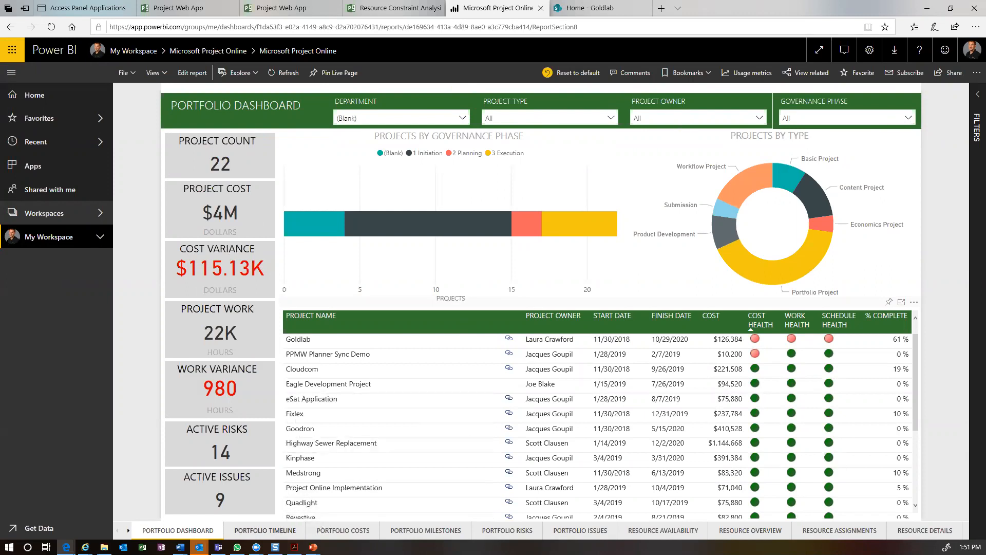
Step: Review the Portfolio Timeline page of the report, and open the Portfolio Risks page
click(265, 530)
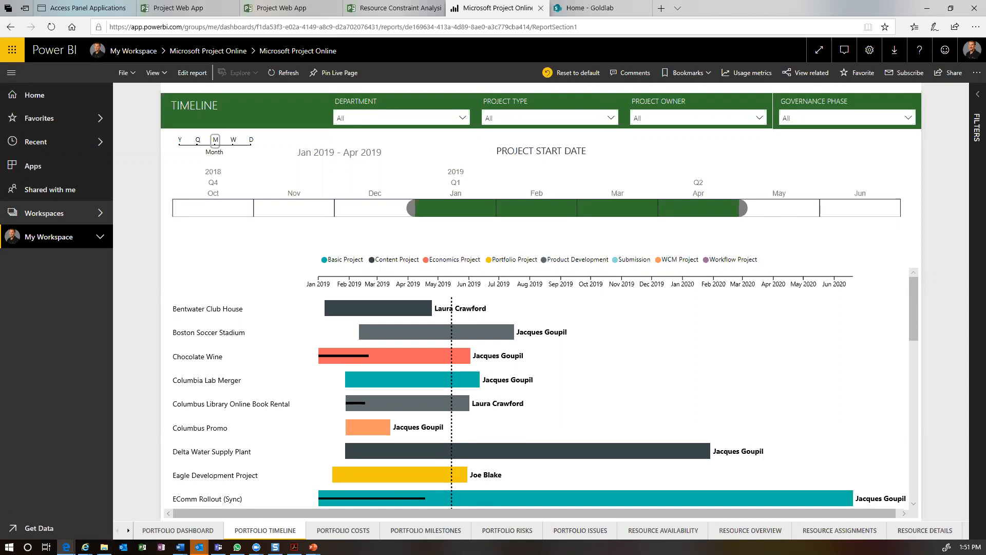
click(128, 531)
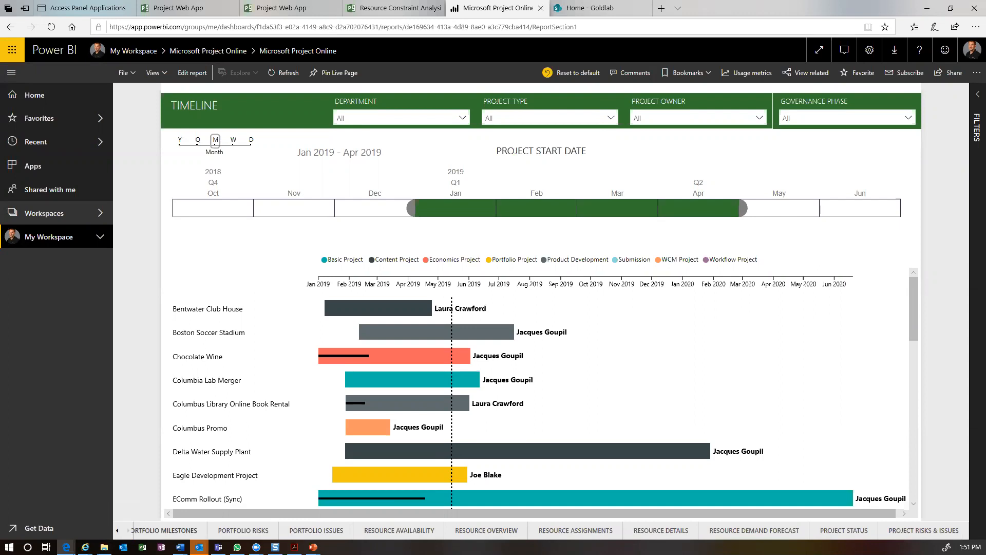
click(243, 530)
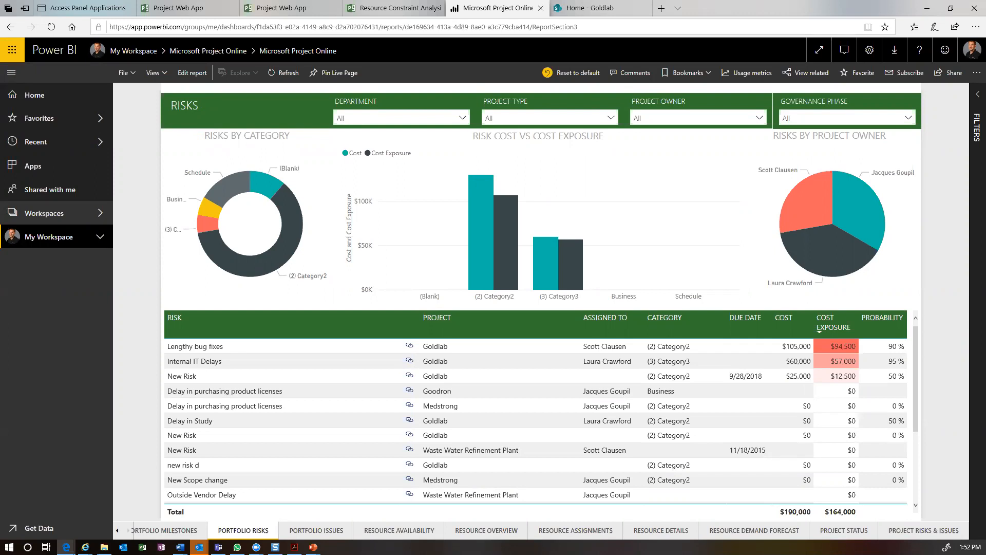
Step: Locate the Risks list on the Goldlab project site, and open the Project Status page of the Power BI report
click(570, 8)
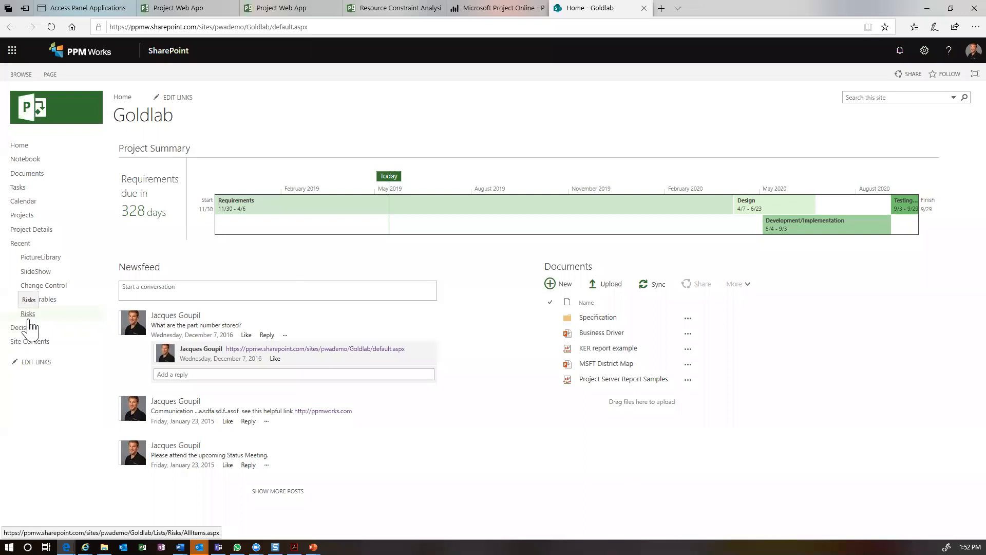
click(473, 9)
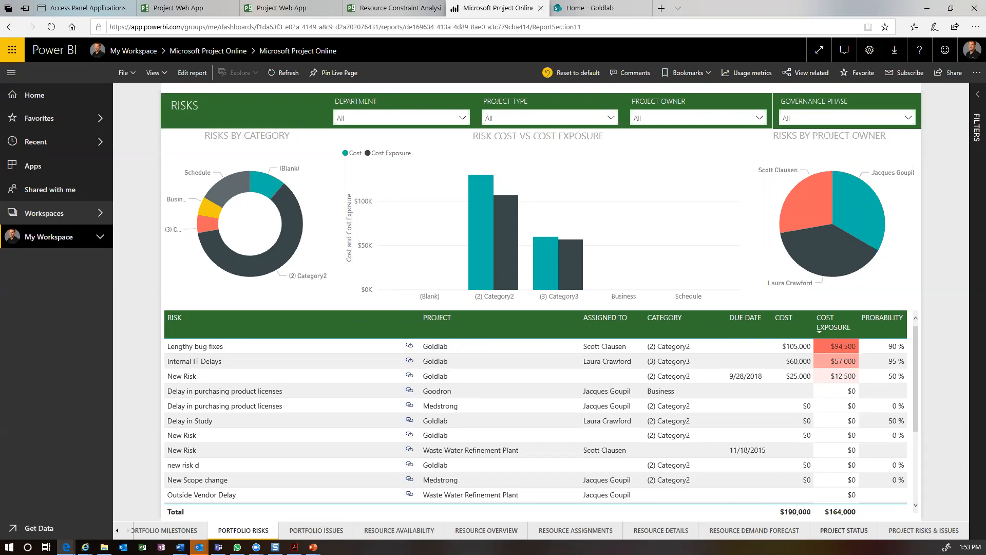
click(844, 531)
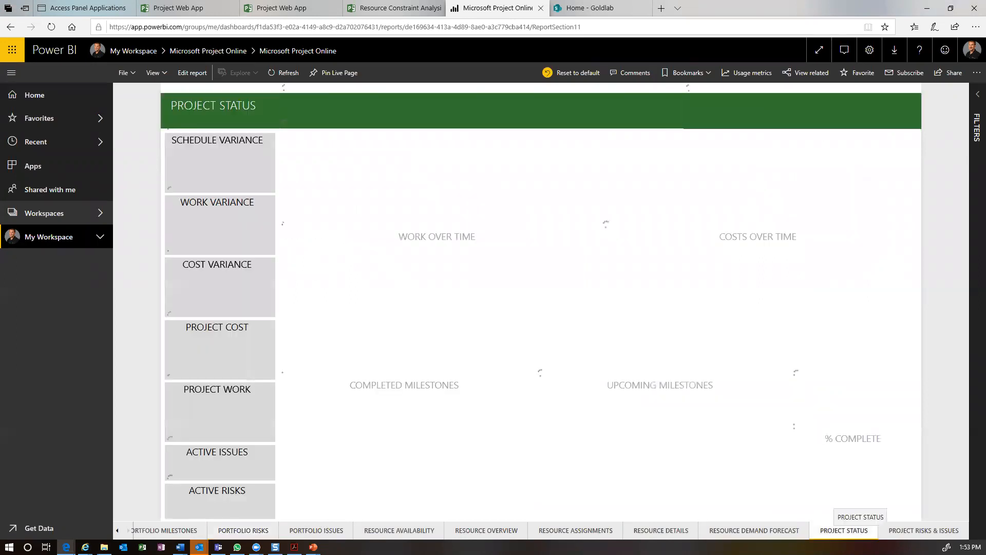